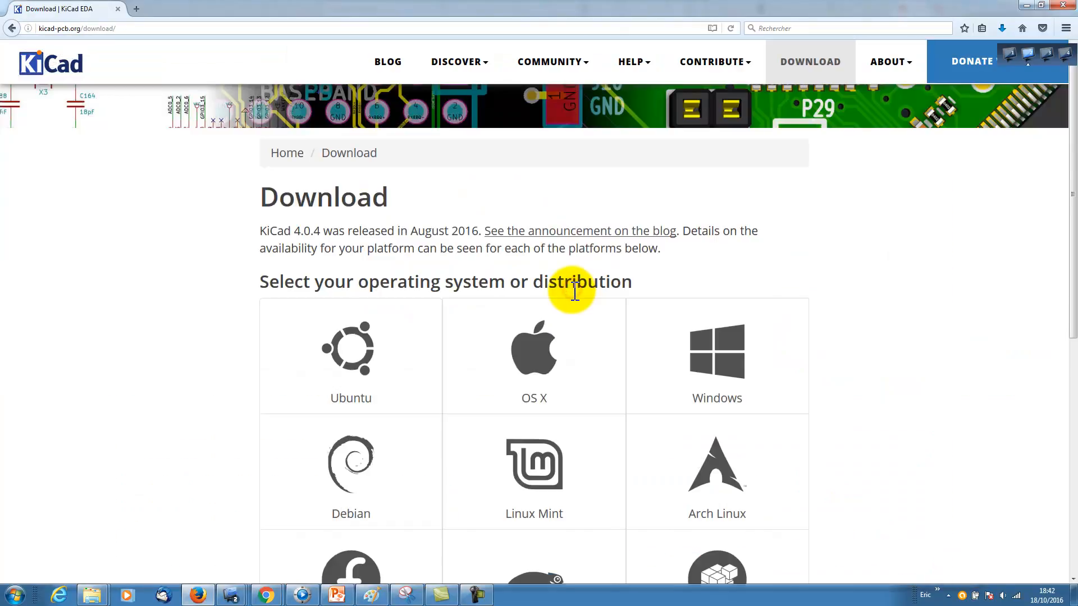
pyautogui.scroll(-2, 972, 349)
pyautogui.scroll(-2, 971, 349)
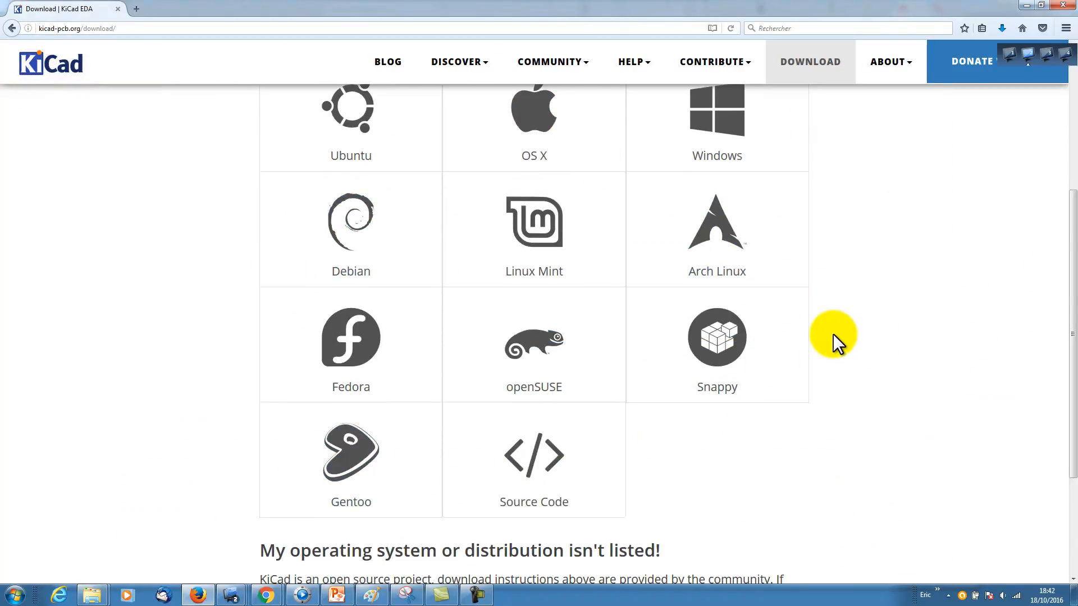
pyautogui.scroll(2, 840, 358)
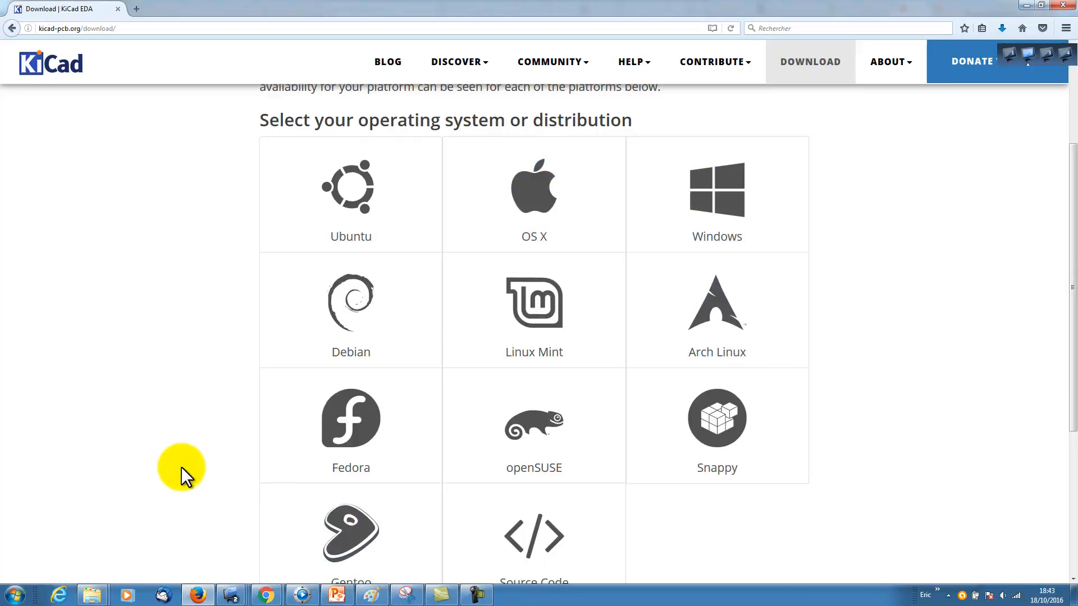
# Launch KiCad and start creating a new blank project
pyautogui.click(13, 594)
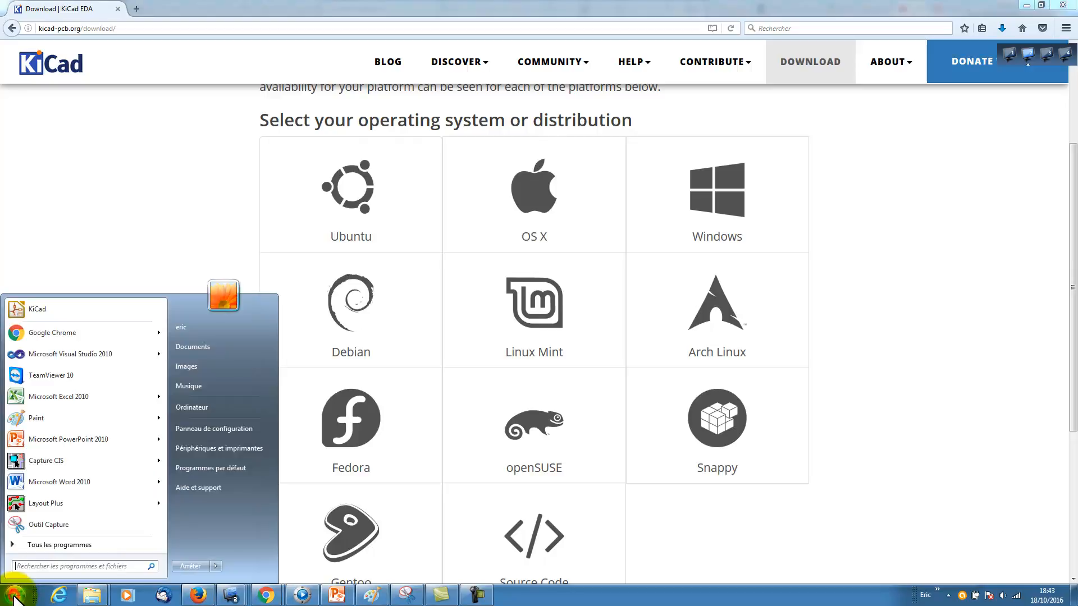
pyautogui.click(35, 310)
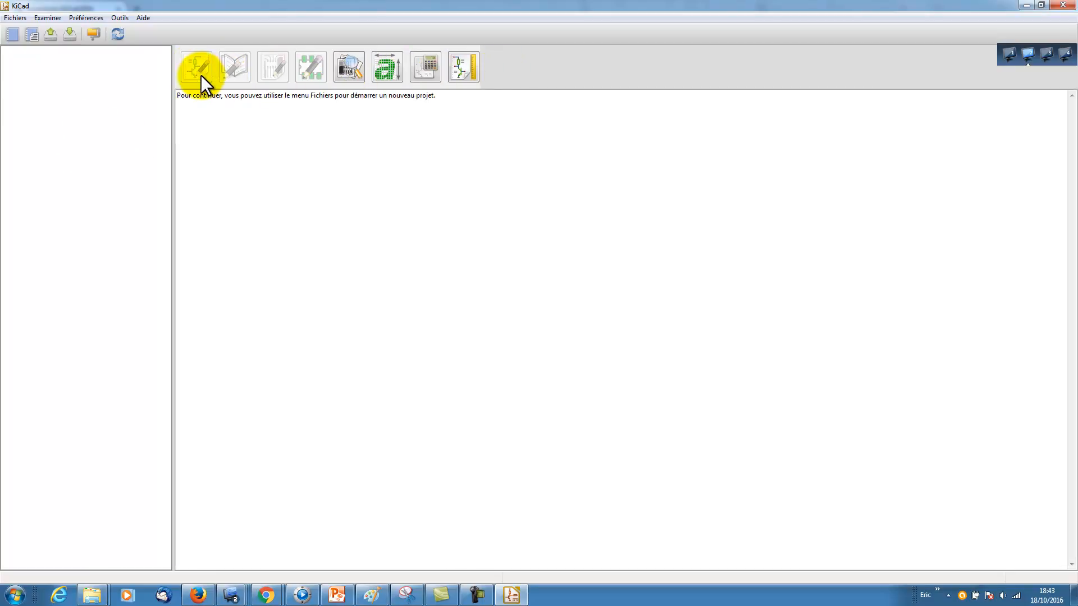
pyautogui.click(15, 19)
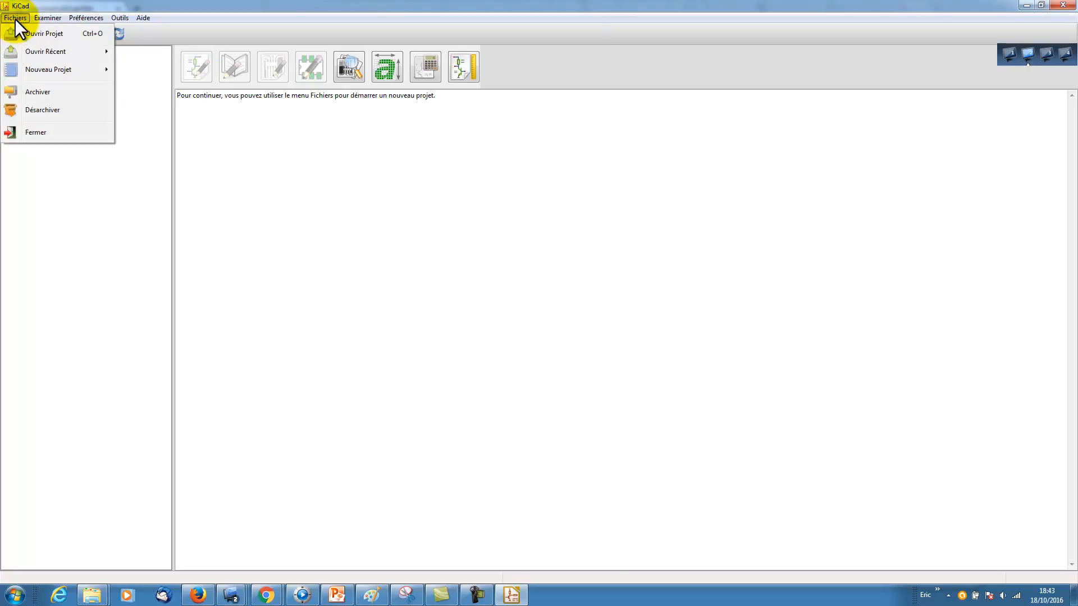
pyautogui.moveTo(22, 73)
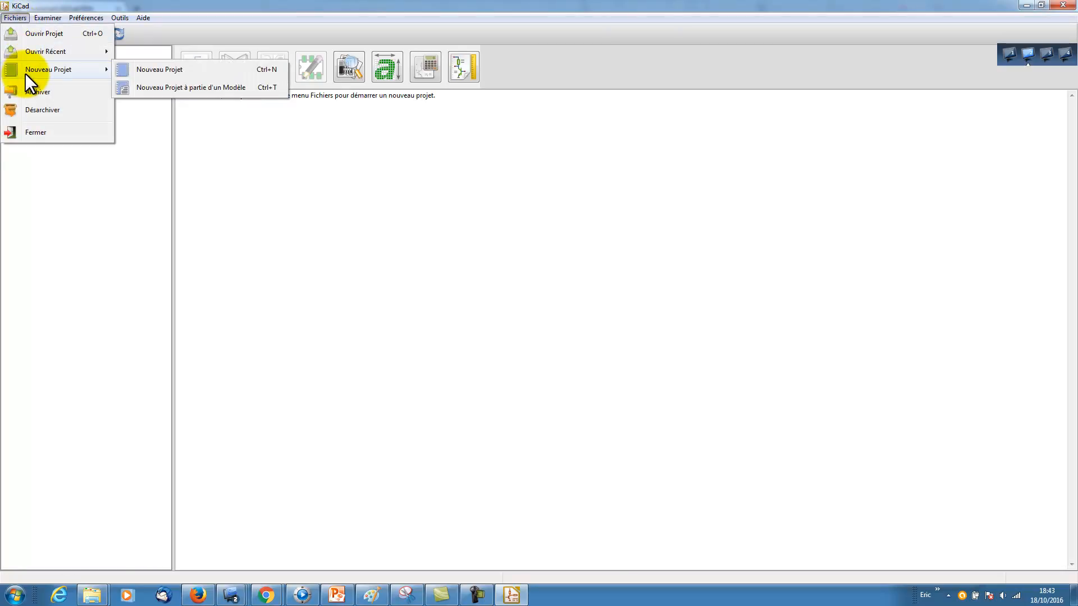
pyautogui.click(177, 71)
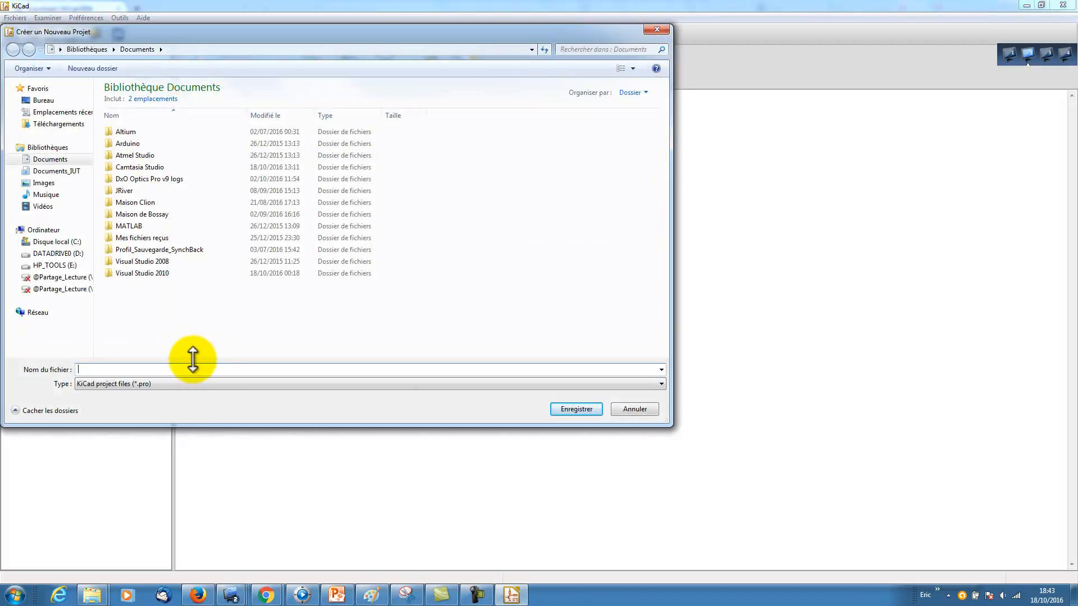
# Create a folder named TutoKiCad at the root of the C: drive and open it as the project location
pyautogui.click(59, 243)
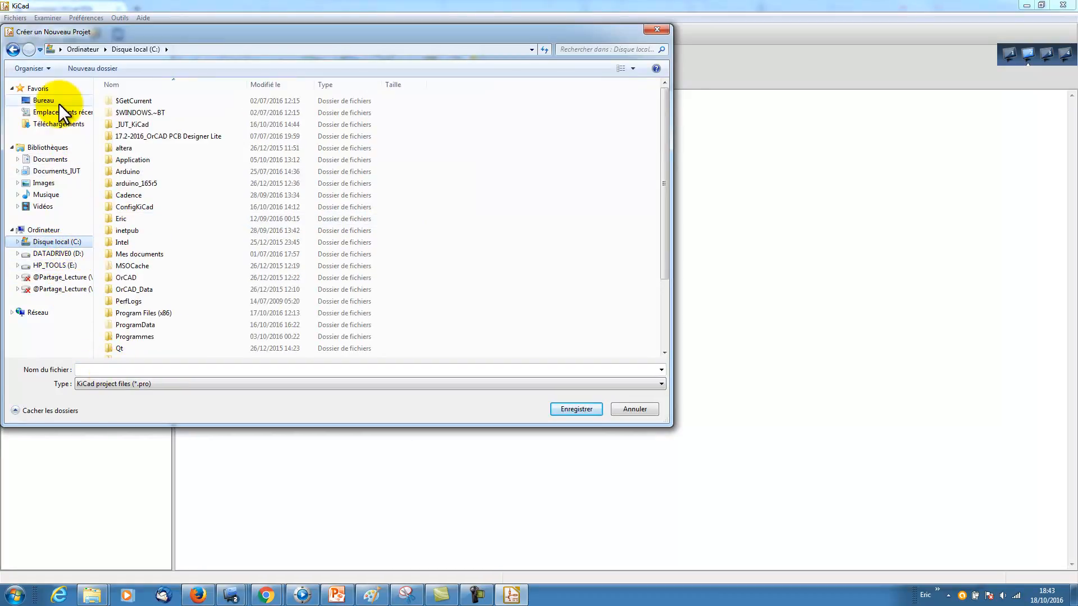
pyautogui.click(88, 69)
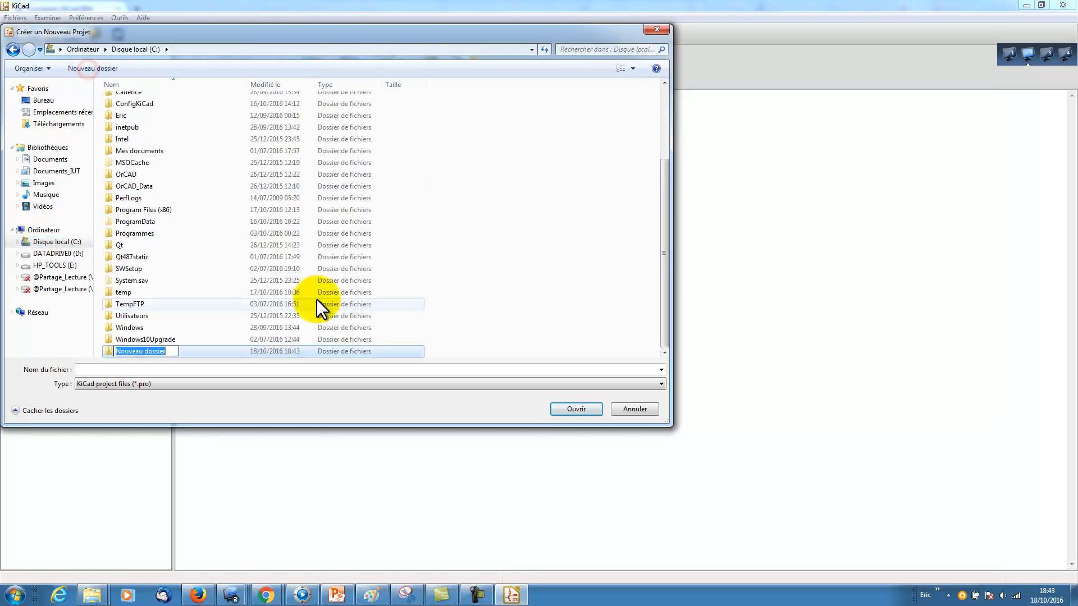
pyautogui.write('TutoKiCad')
pyautogui.press('Return')
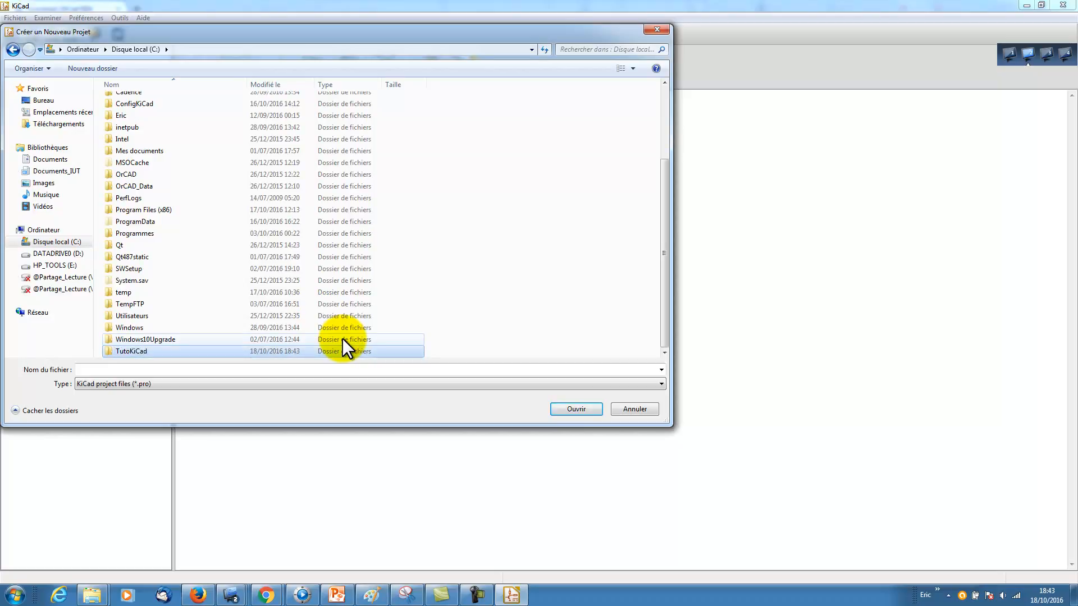
pyautogui.doubleClick(149, 351)
# Name the project TutoKiCad and save it in the new folder
pyautogui.click(129, 369)
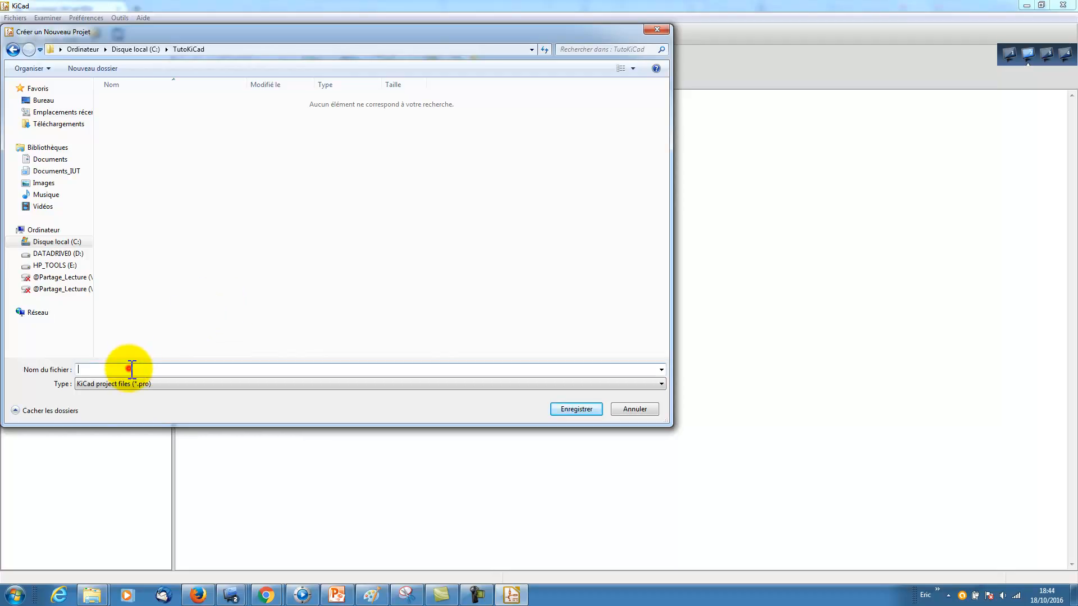
pyautogui.write('TuT')
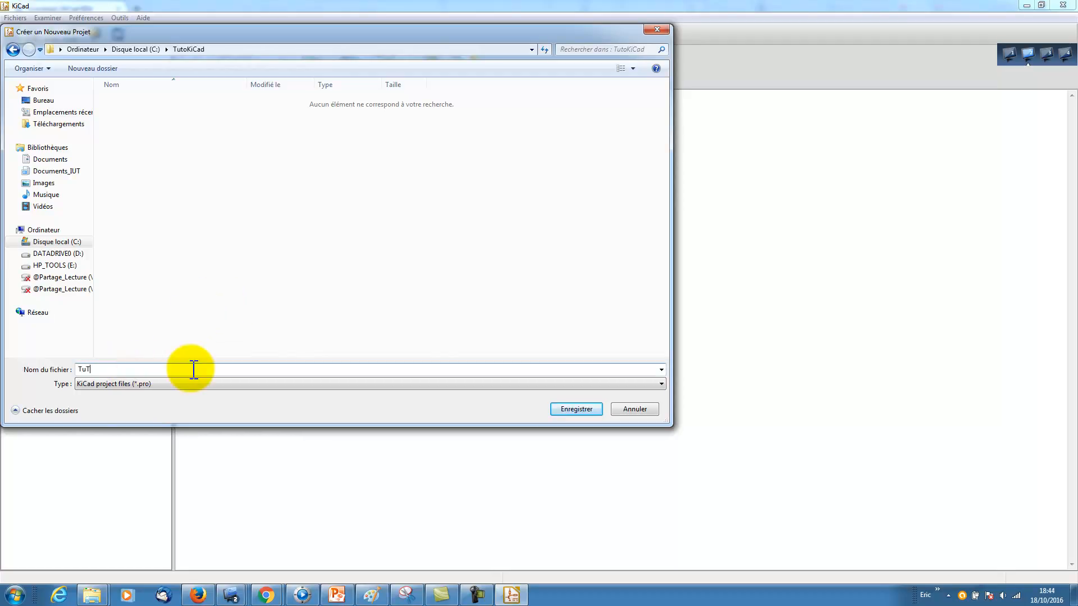
pyautogui.write('toKiCad')
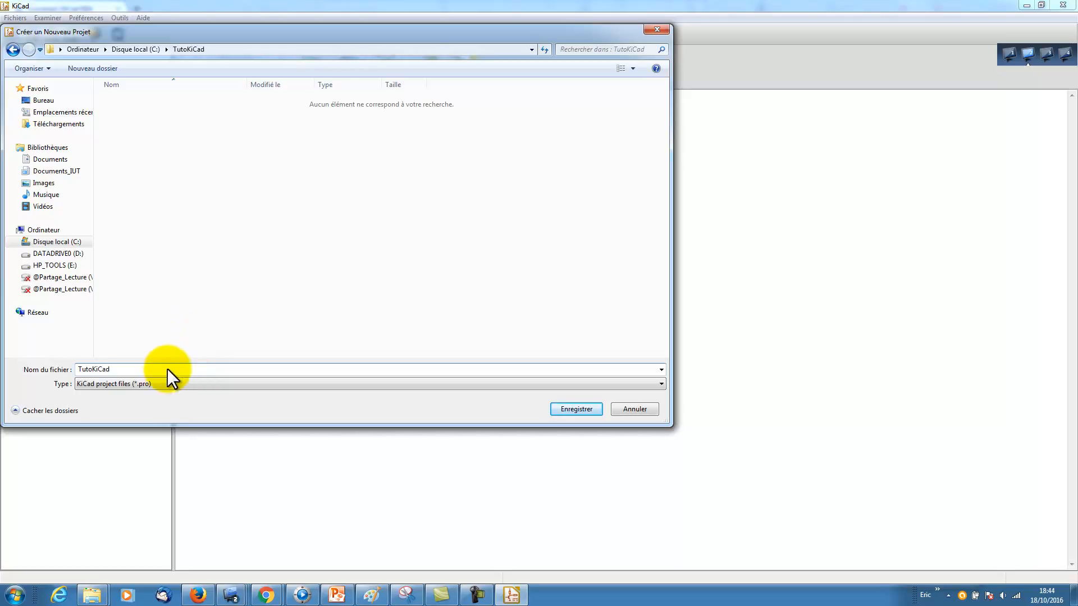
pyautogui.click(574, 409)
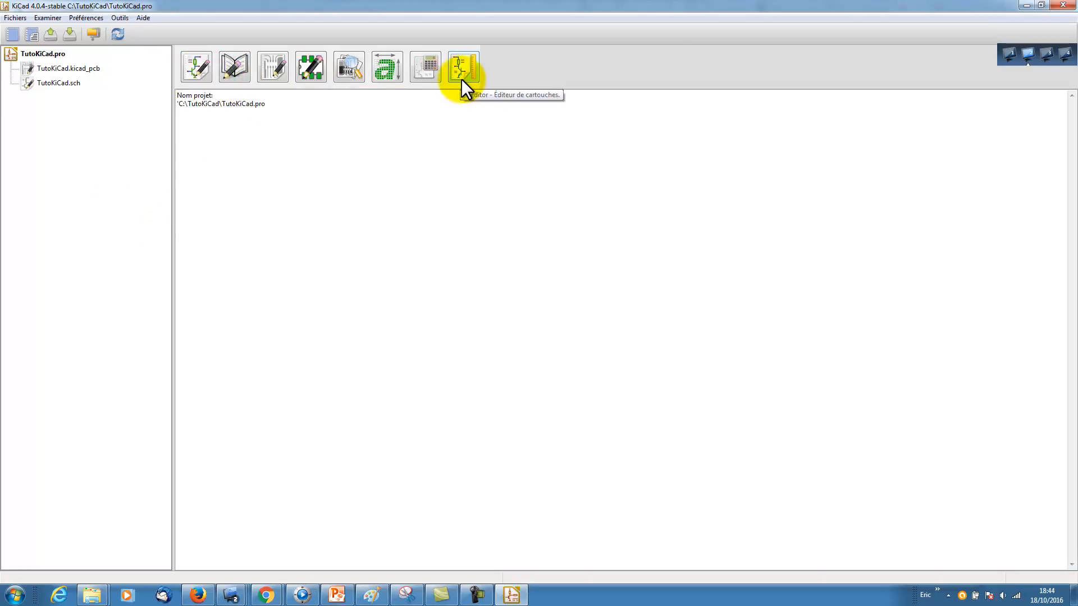
# Open the schematic component library editor and bring up the project's component library settings
pyautogui.click(235, 69)
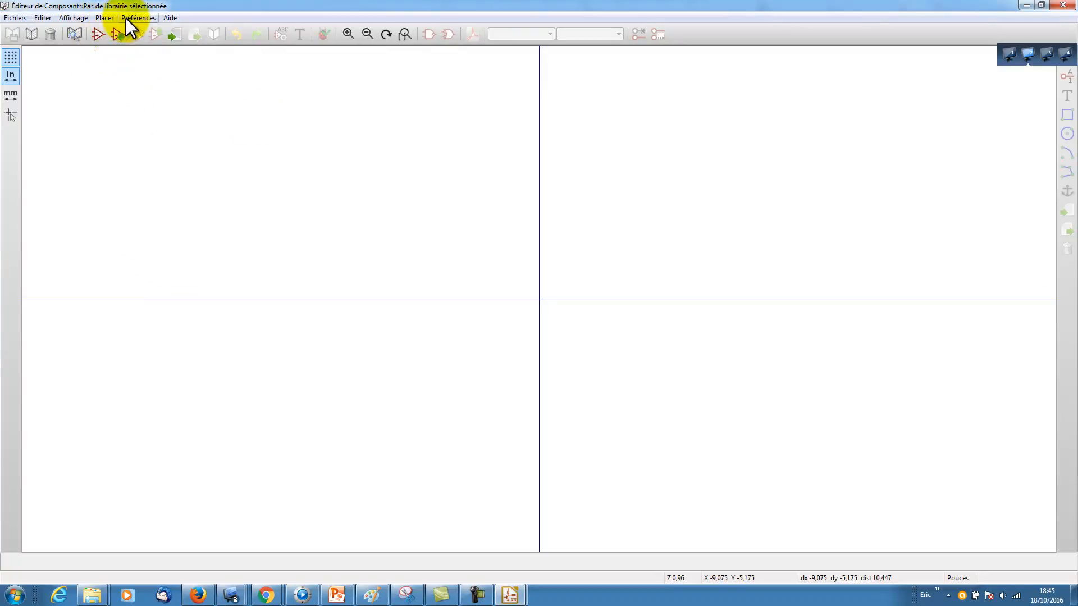
pyautogui.click(143, 18)
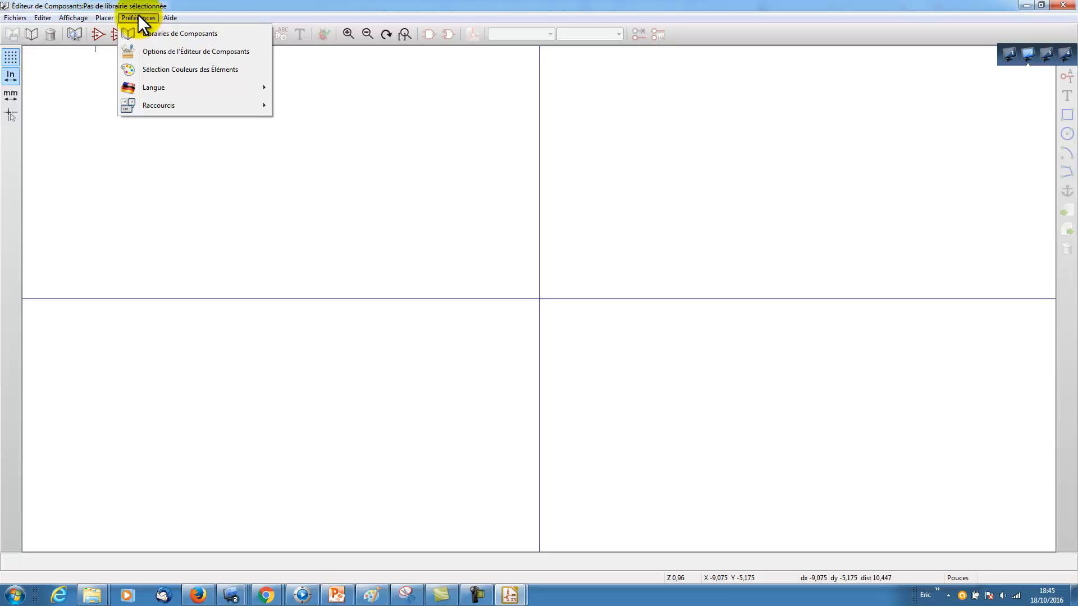
pyautogui.click(171, 35)
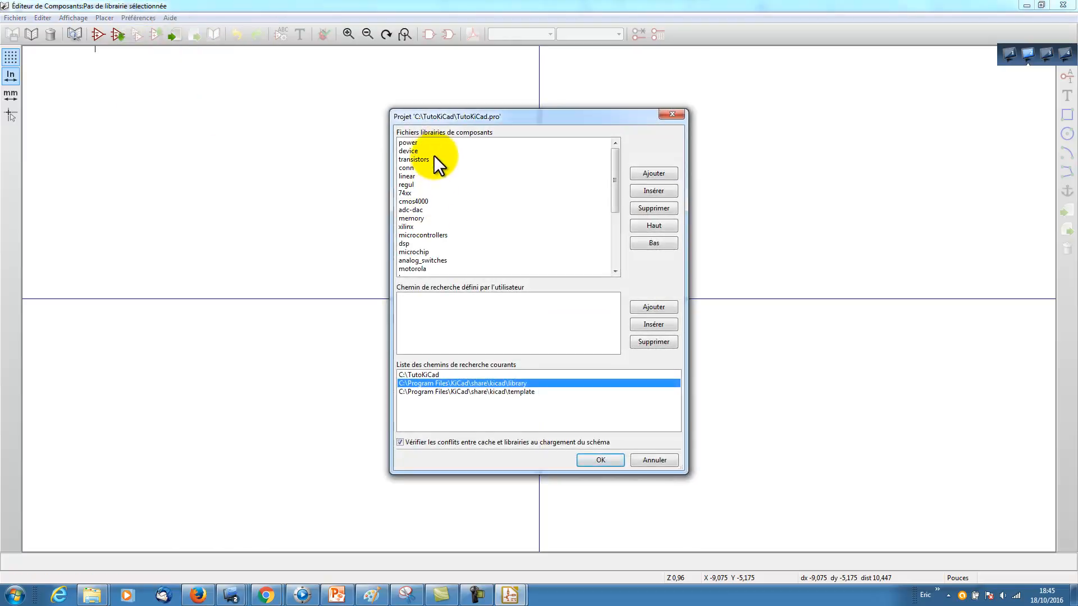
pyautogui.moveTo(616, 190); pyautogui.dragTo(616, 163)
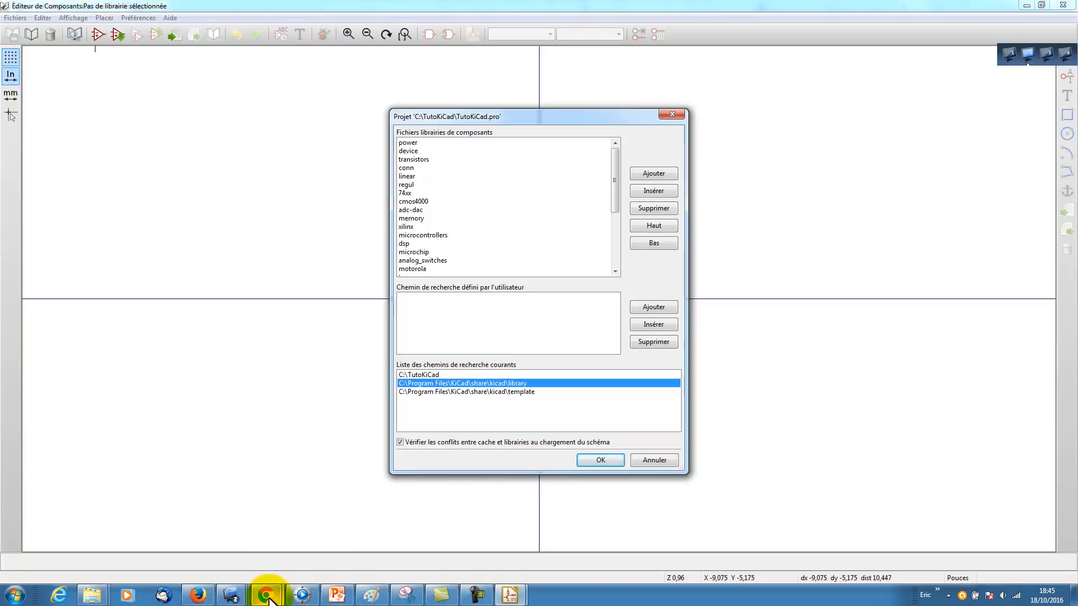
# Switch to Chrome and open the CAO category of the geii.eu downloads in a new tab
pyautogui.moveTo(269, 593)
pyautogui.click(230, 537)
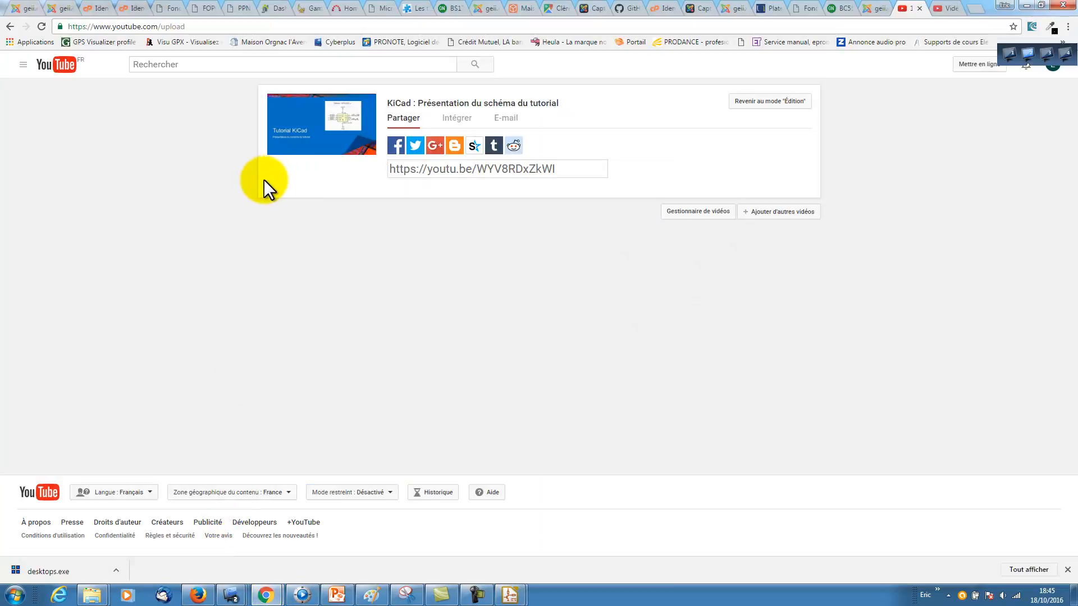
pyautogui.click(976, 8)
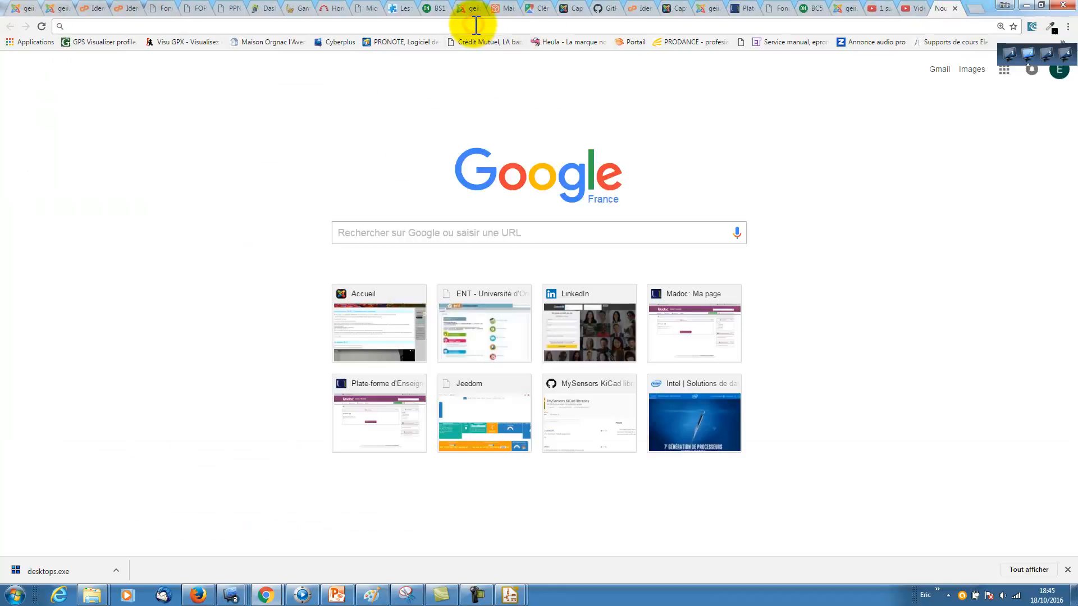
pyautogui.write('geii.eu')
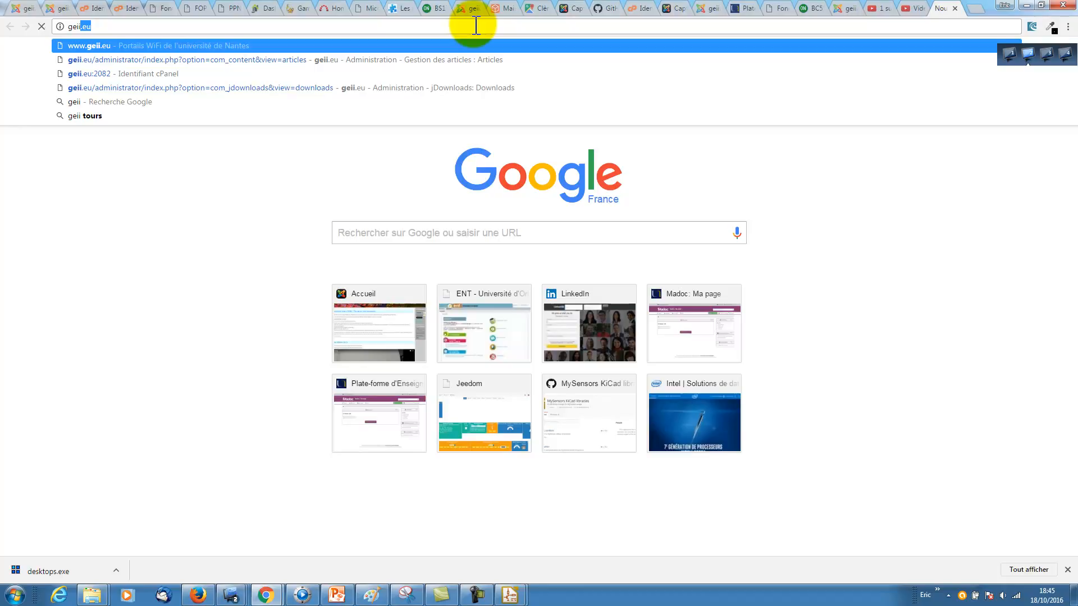
pyautogui.press('Return')
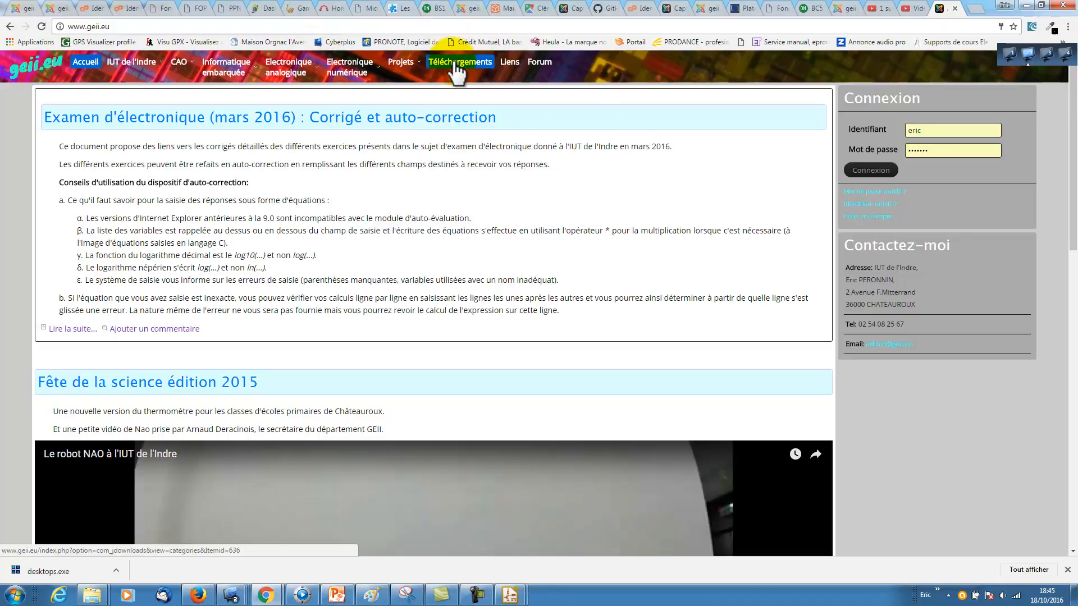
pyautogui.click(457, 72)
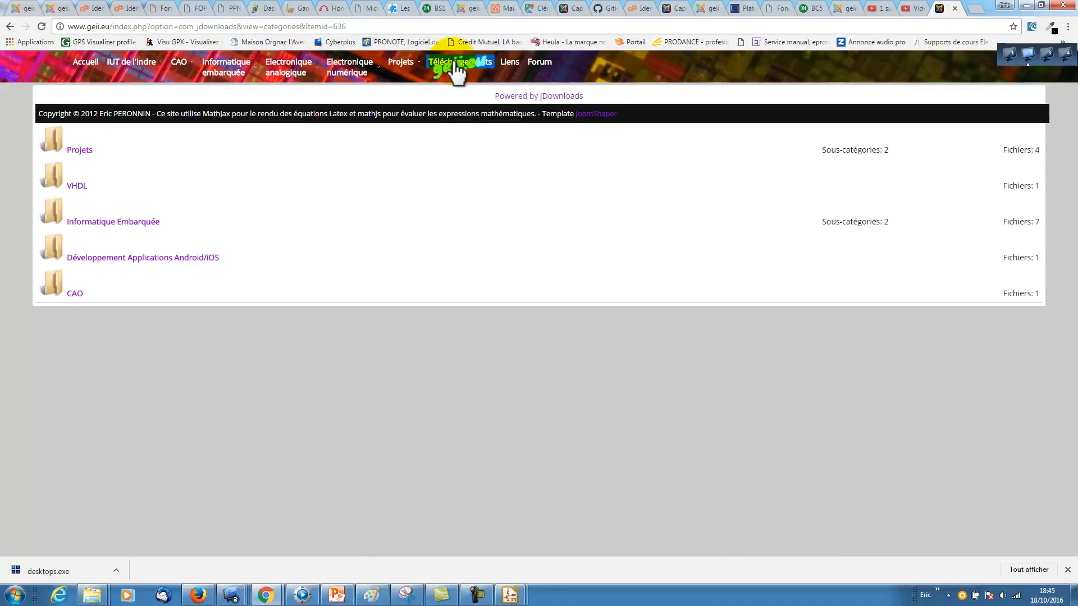
pyautogui.click(75, 294)
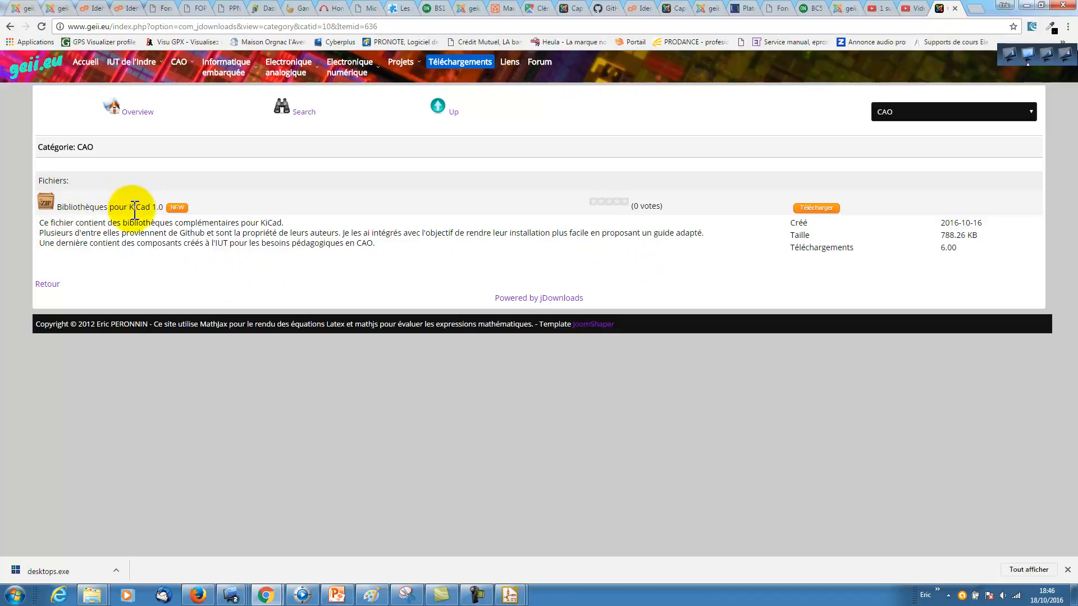
# Download the "Bibliothèques pour KiCad 1.0" package, open IUT_KiCad.zip in WinRAR and dismiss the licence reminder
pyautogui.click(817, 209)
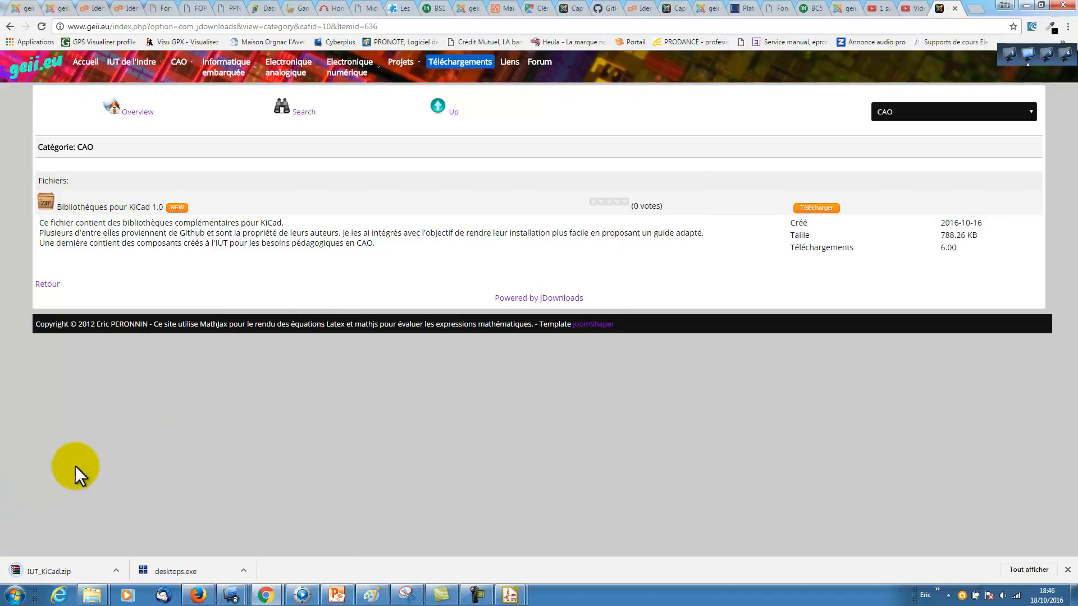
pyautogui.click(43, 570)
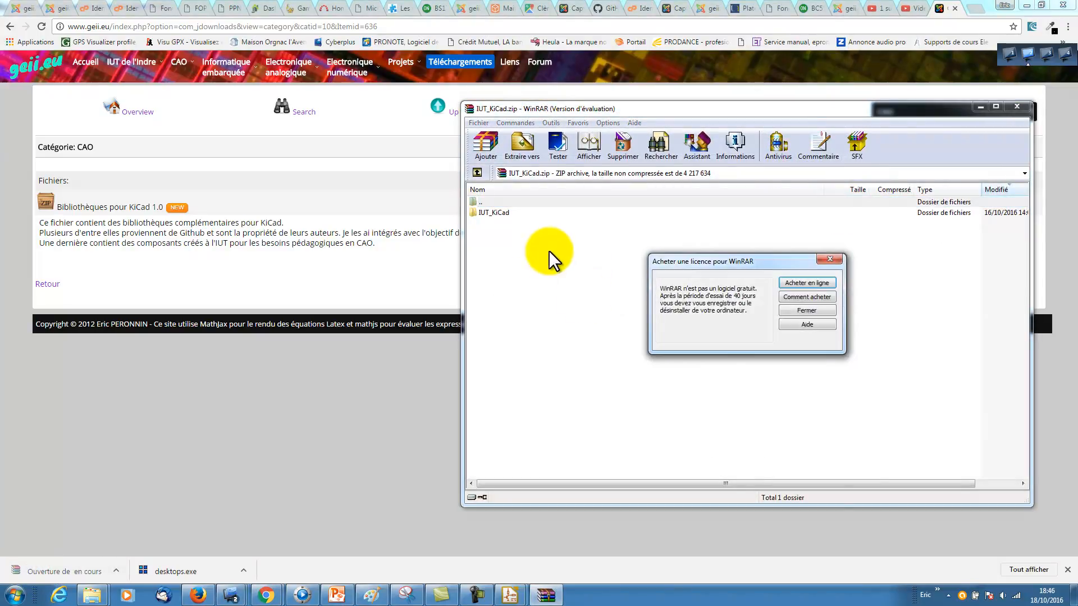
pyautogui.click(833, 311)
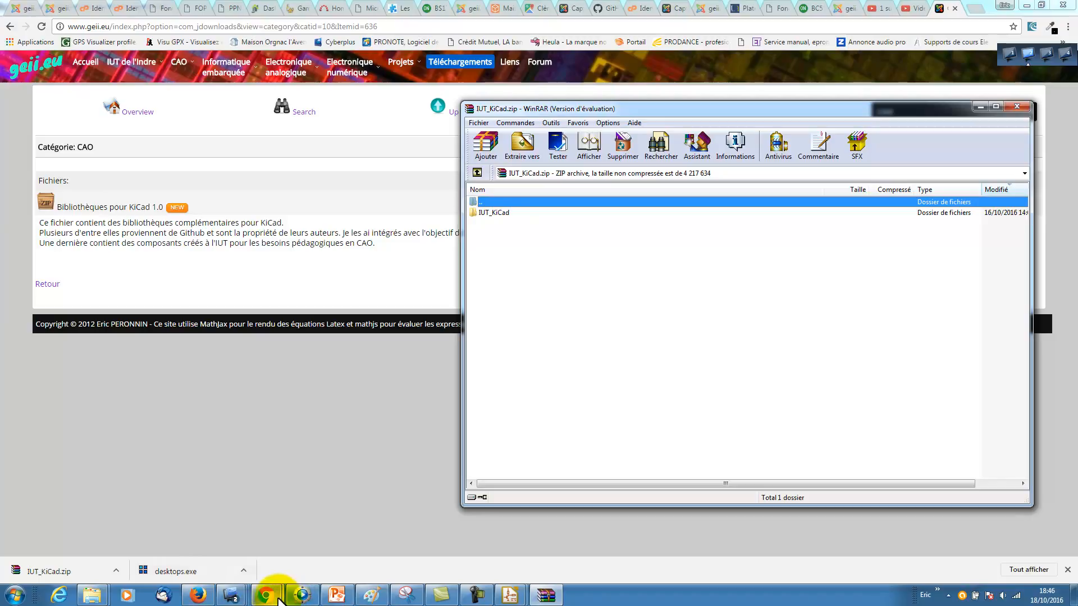
# Extract the IUT_KiCad folder from the archive to the root of the C: drive and open the extracted folder
pyautogui.moveTo(96, 597)
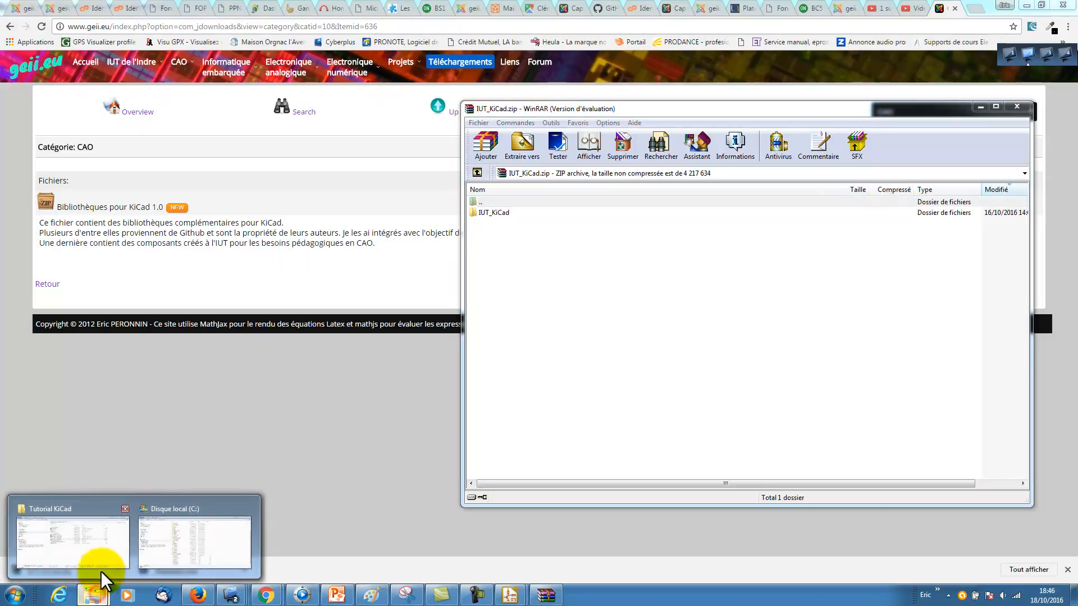
pyautogui.click(194, 538)
pyautogui.moveTo(370, 113); pyautogui.dragTo(333, 132)
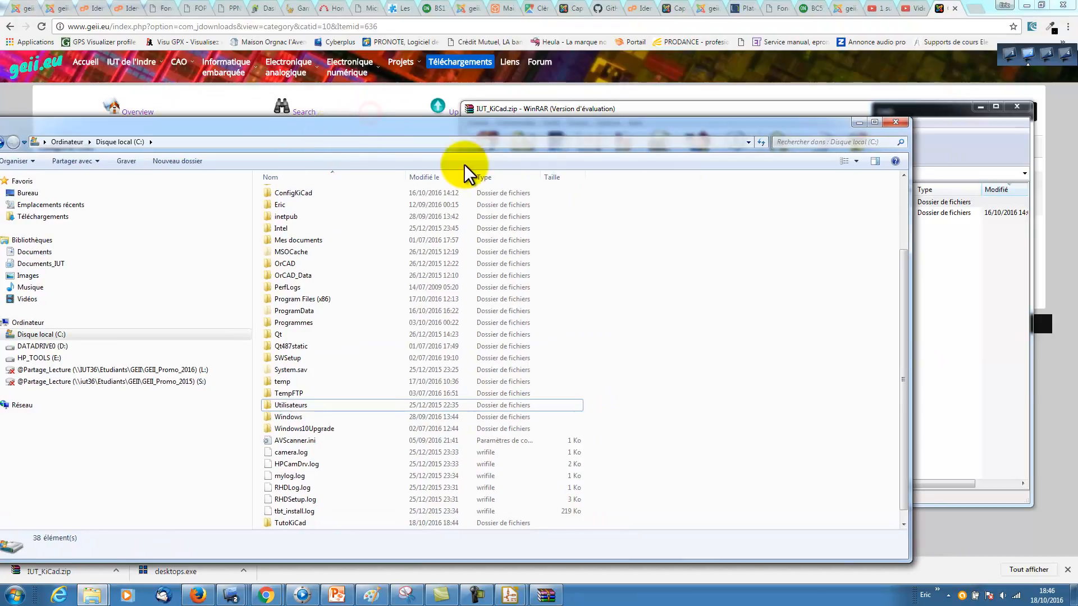
pyautogui.click(952, 110)
pyautogui.moveTo(494, 213); pyautogui.dragTo(393, 491)
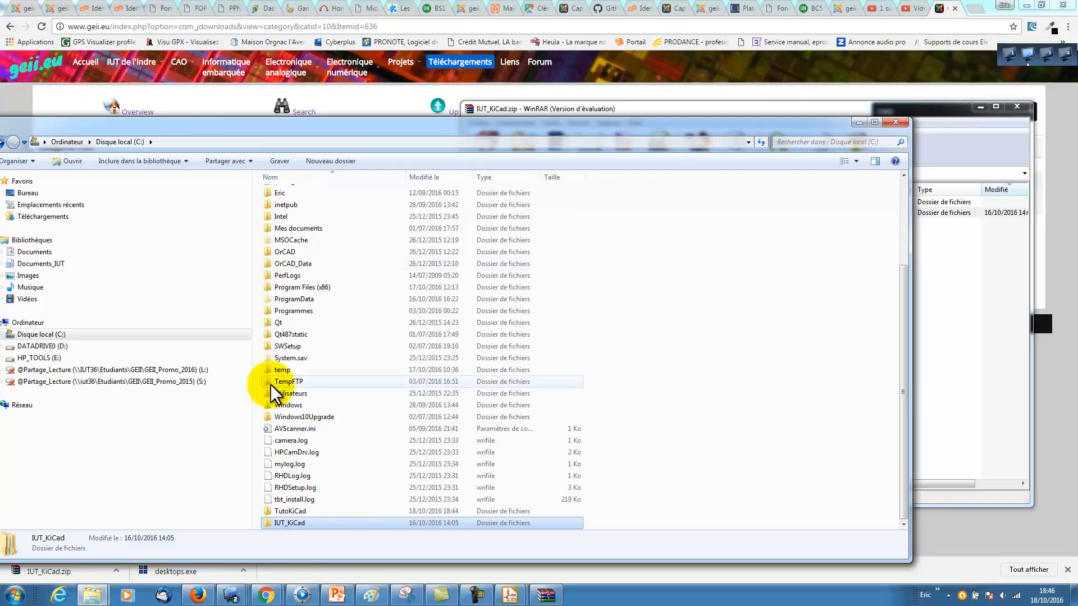
pyautogui.click(276, 524)
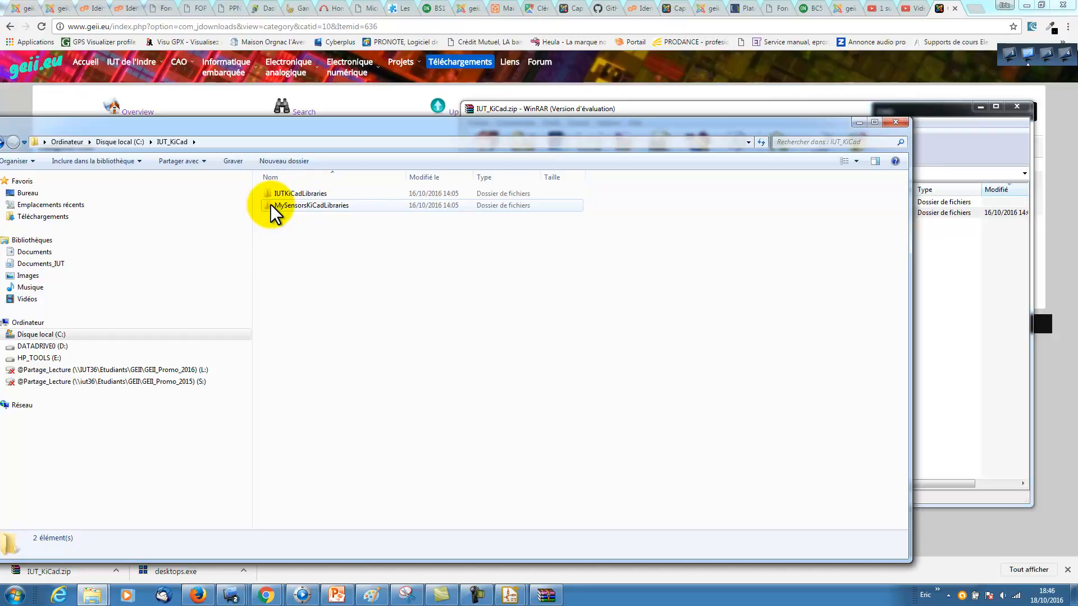
pyautogui.moveTo(275, 214)
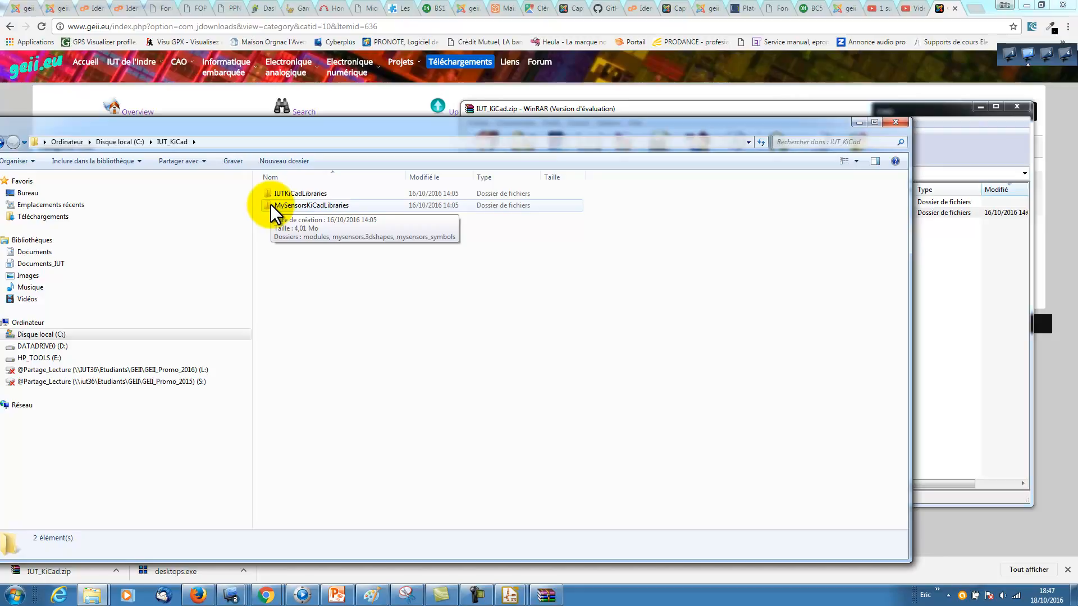
# Close the WinRAR archive and switch back to the component library settings in KiCad's component editor
pyautogui.click(931, 108)
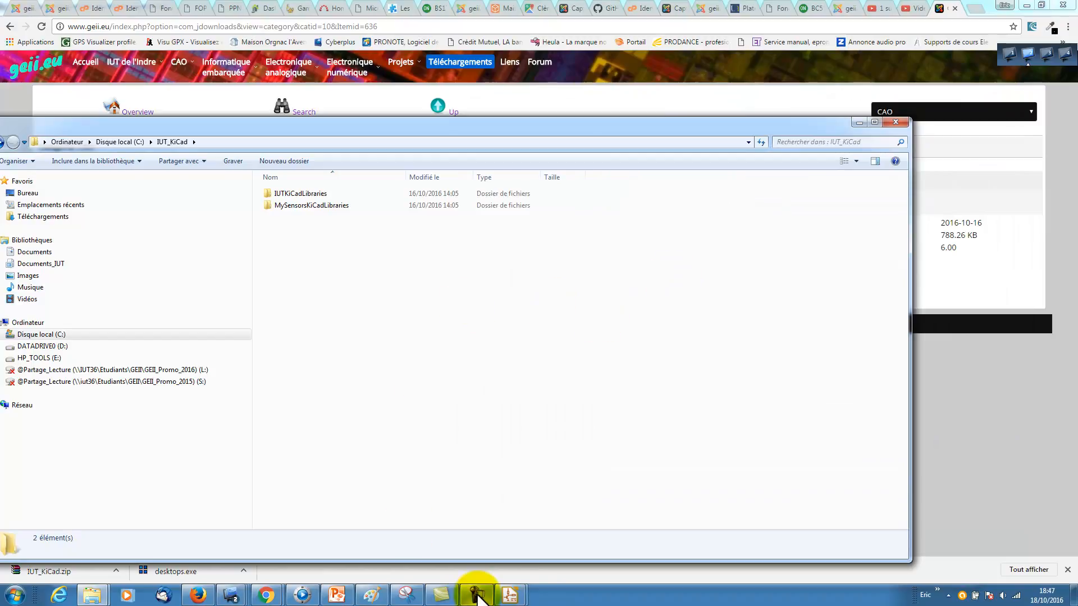
pyautogui.moveTo(513, 593)
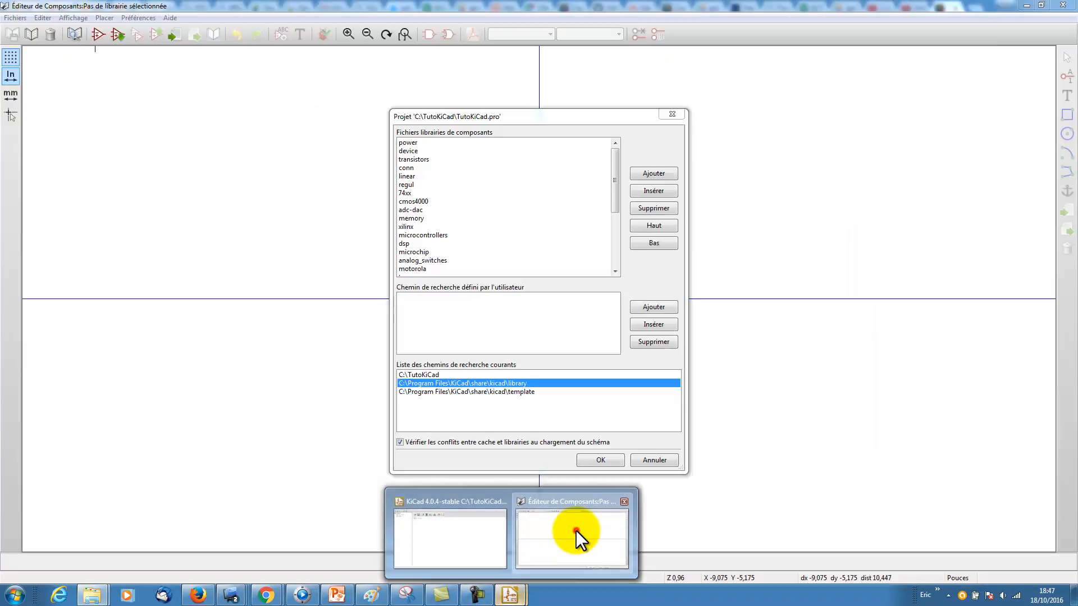
pyautogui.click(576, 531)
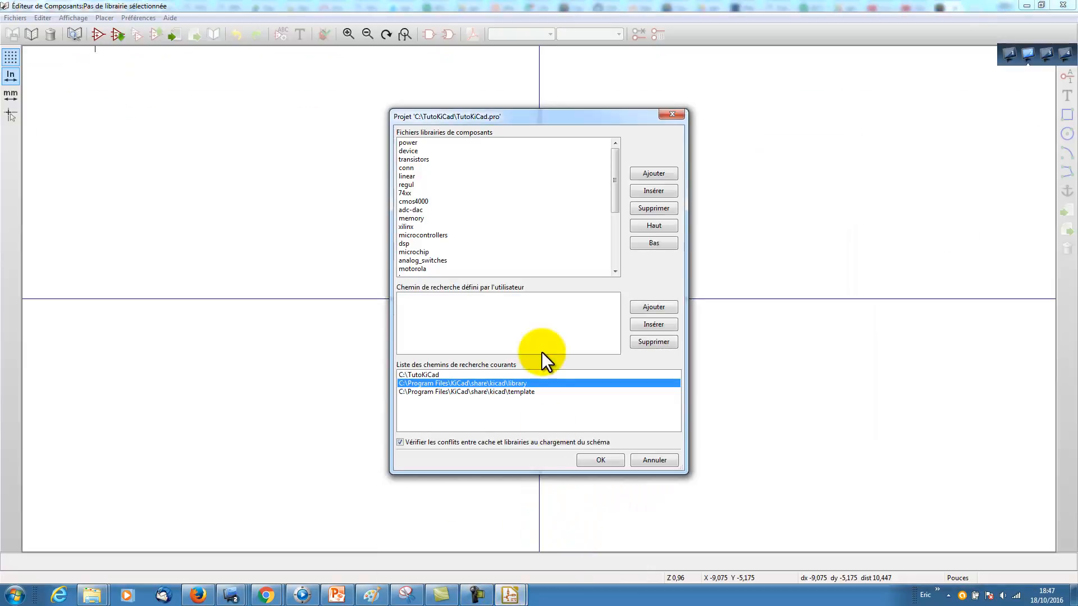
# Add libraryIUT.lib from C:\IUT_KiCad\IUTKiCadLibraries\library to the project's component library files and check it in the list
pyautogui.click(654, 174)
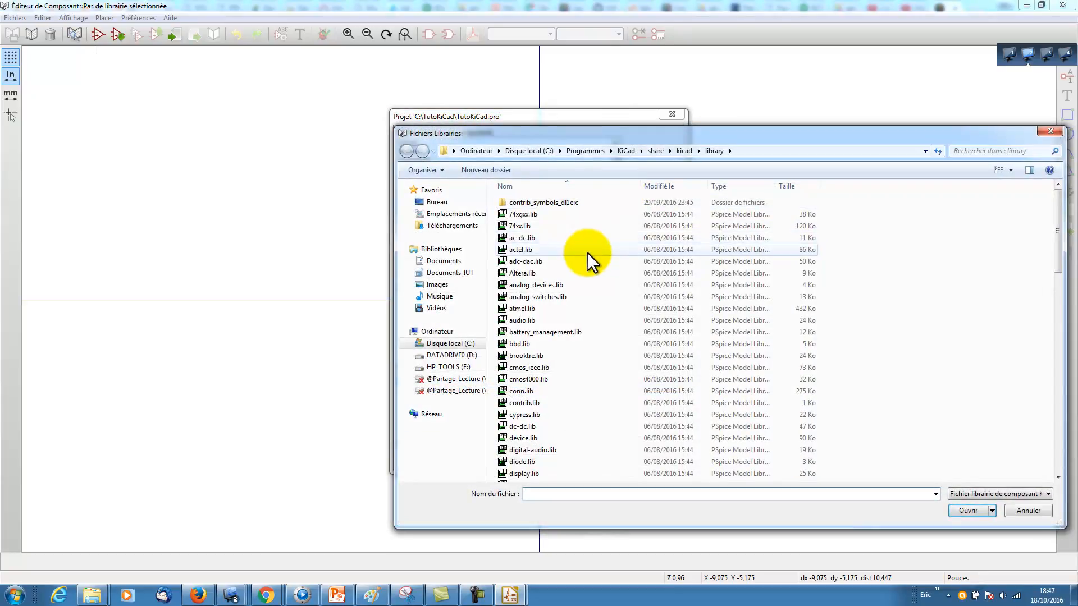
pyautogui.click(532, 151)
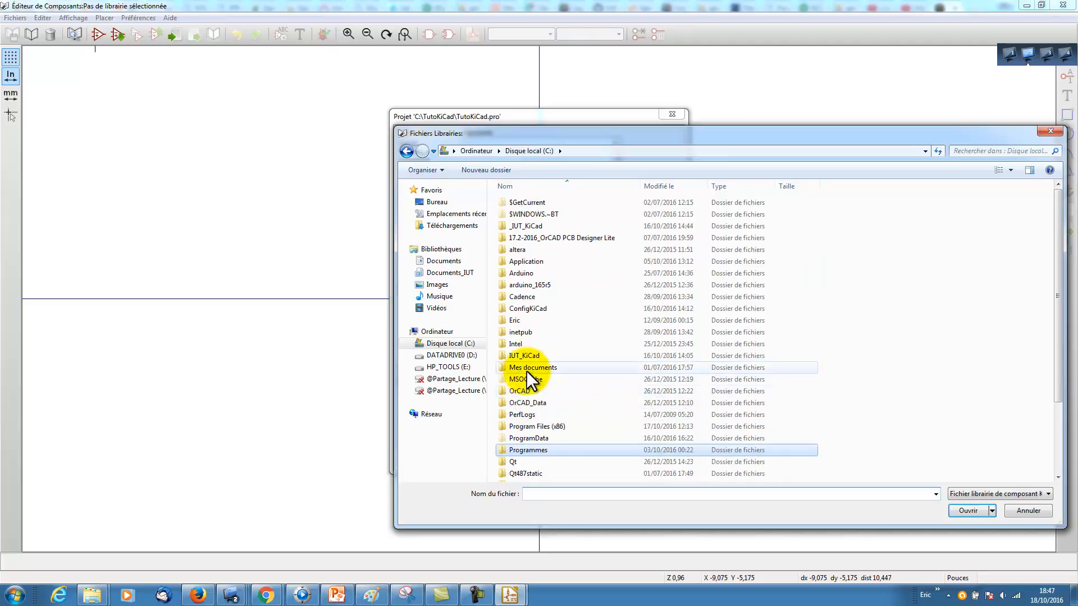
pyautogui.click(530, 356)
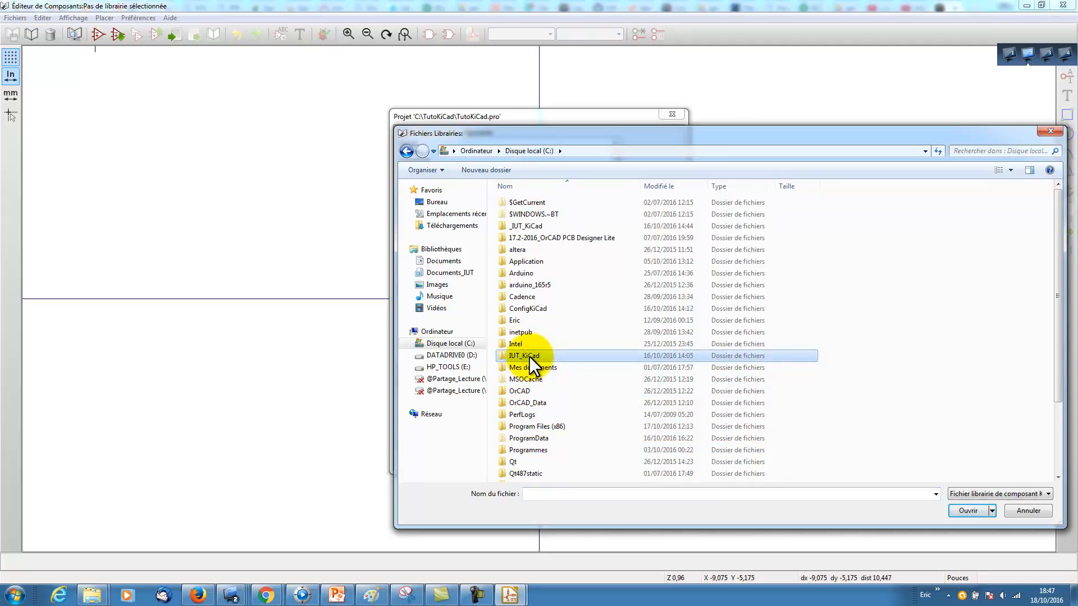
pyautogui.doubleClick(530, 356)
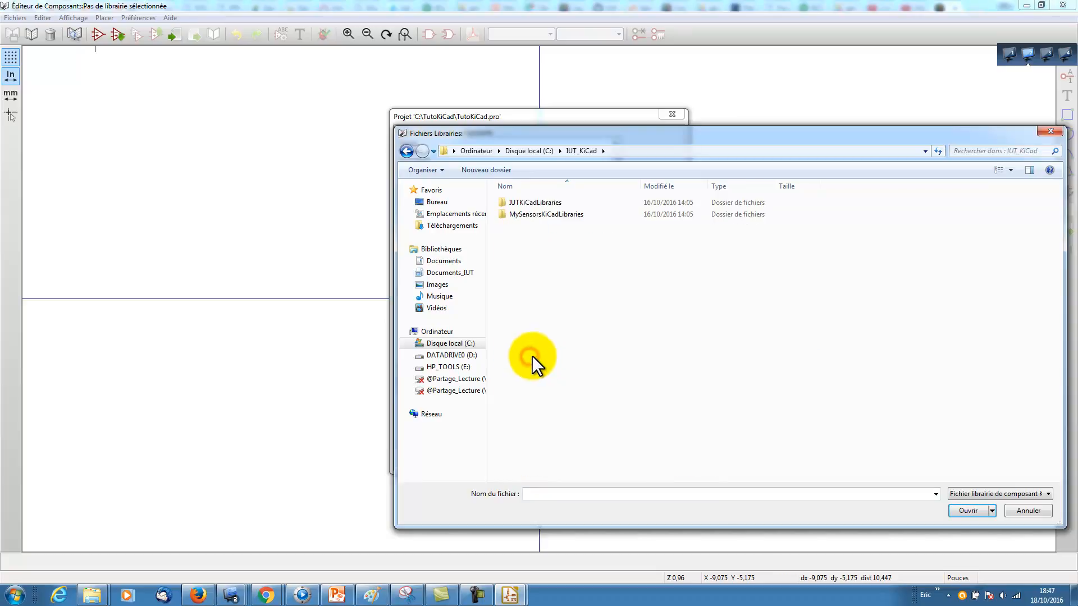
pyautogui.doubleClick(531, 204)
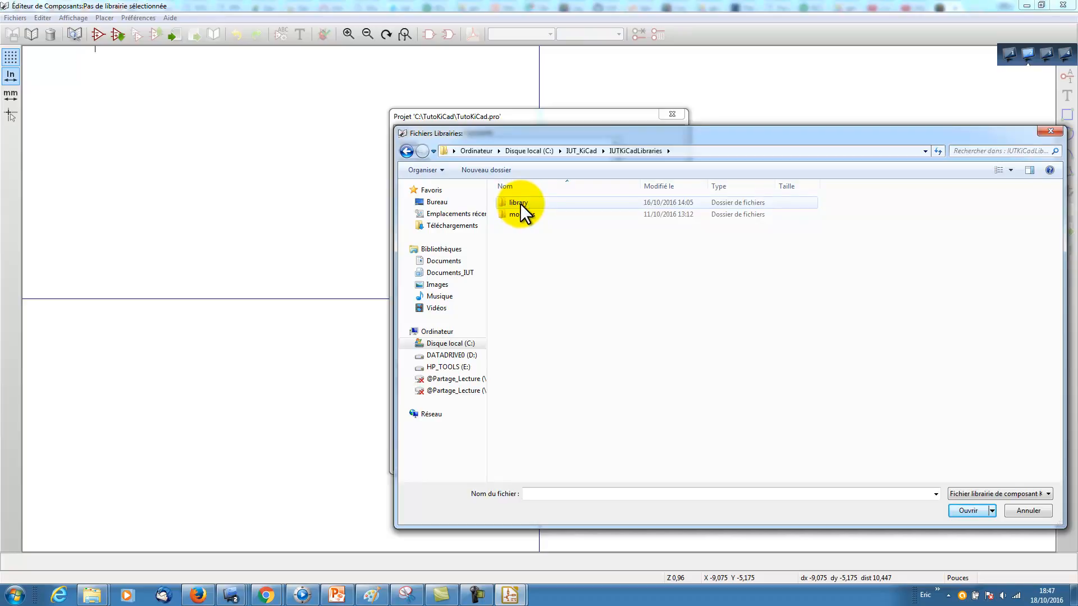
pyautogui.doubleClick(520, 203)
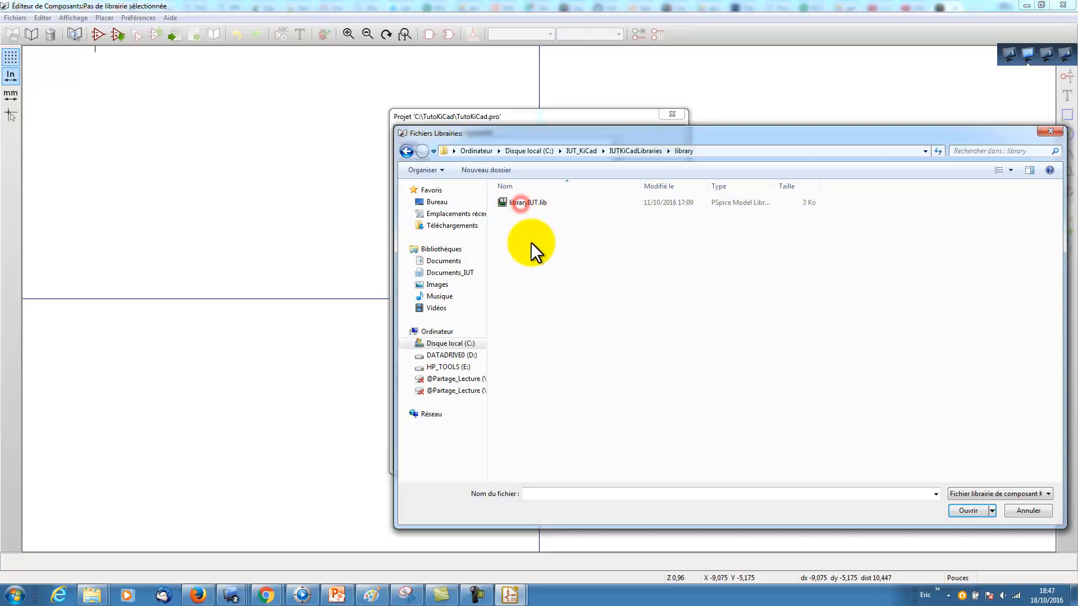
pyautogui.click(526, 204)
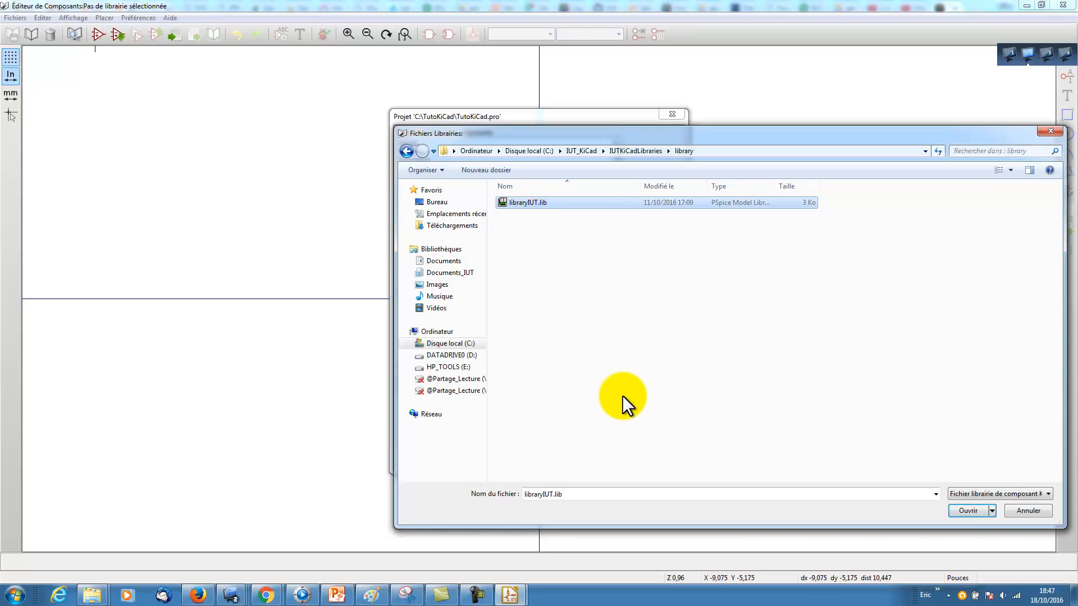
pyautogui.click(970, 511)
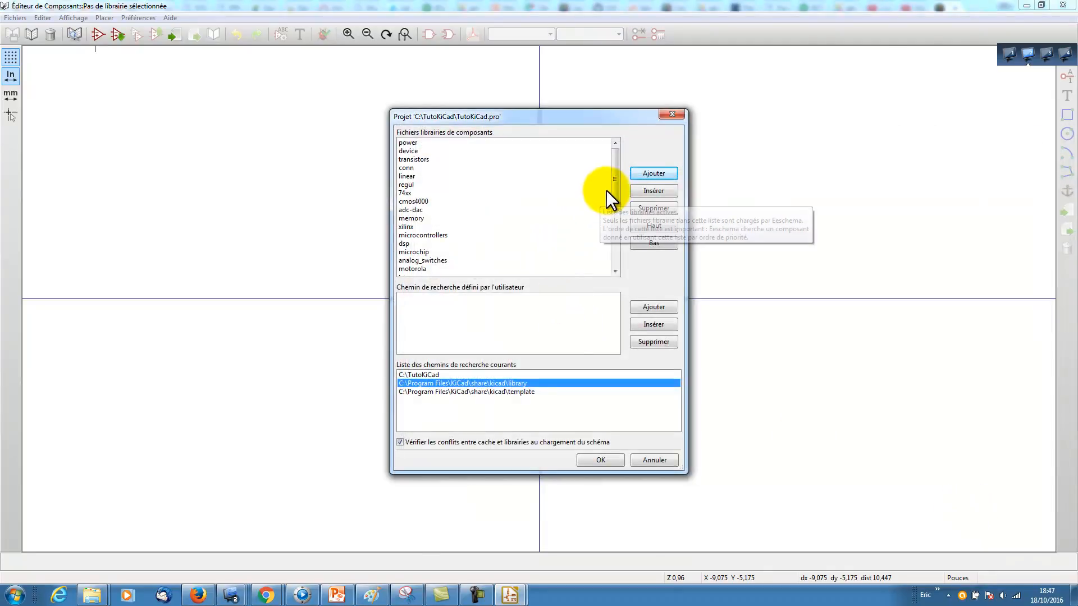
pyautogui.moveTo(614, 180); pyautogui.dragTo(607, 255)
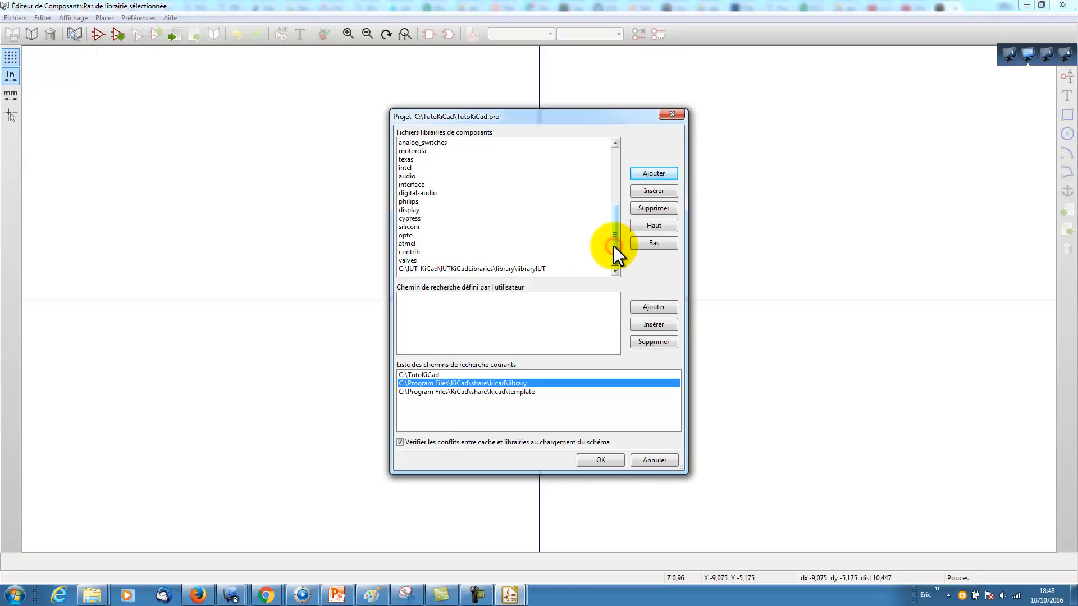
pyautogui.moveTo(614, 246); pyautogui.dragTo(615, 174)
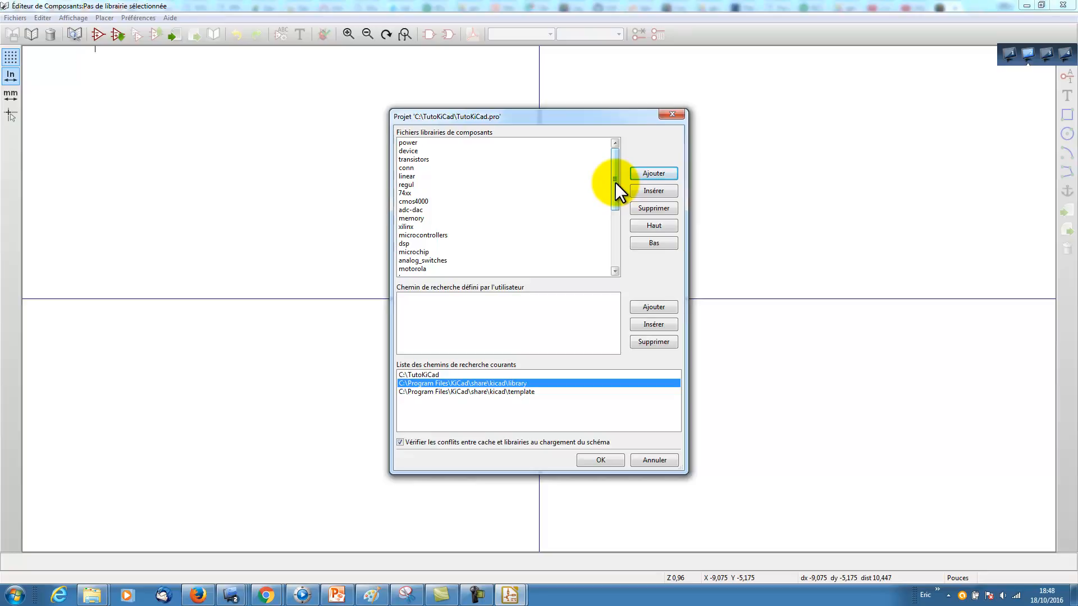
# Add all mysensors .lib files from C:\IUT_KiCad\MySensorsKiCadLibraries\mysensors_symbols to the component library files and confirm the settings
pyautogui.click(651, 173)
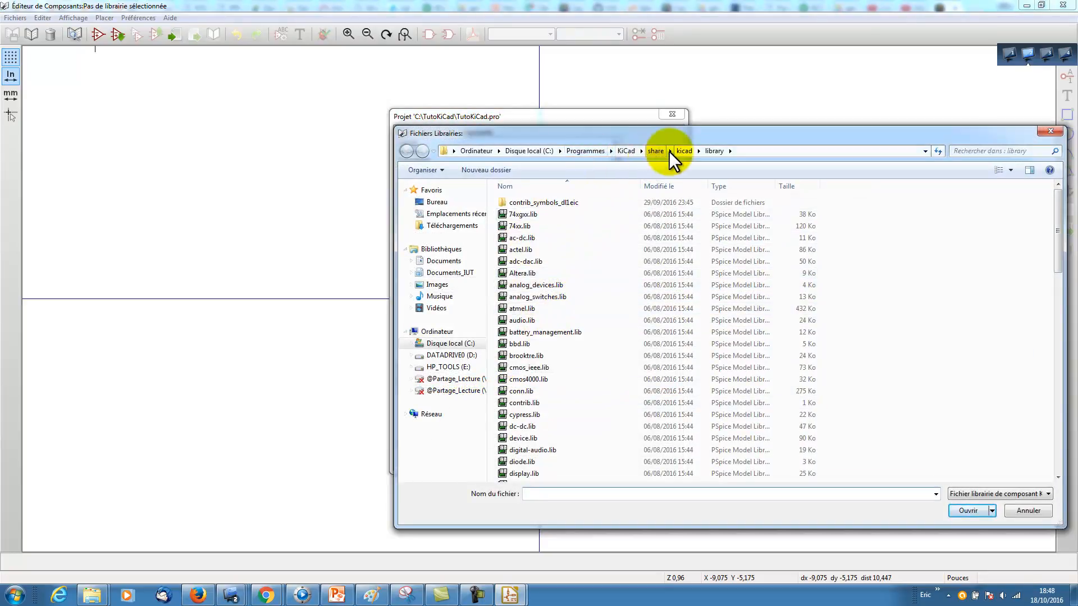
pyautogui.click(541, 150)
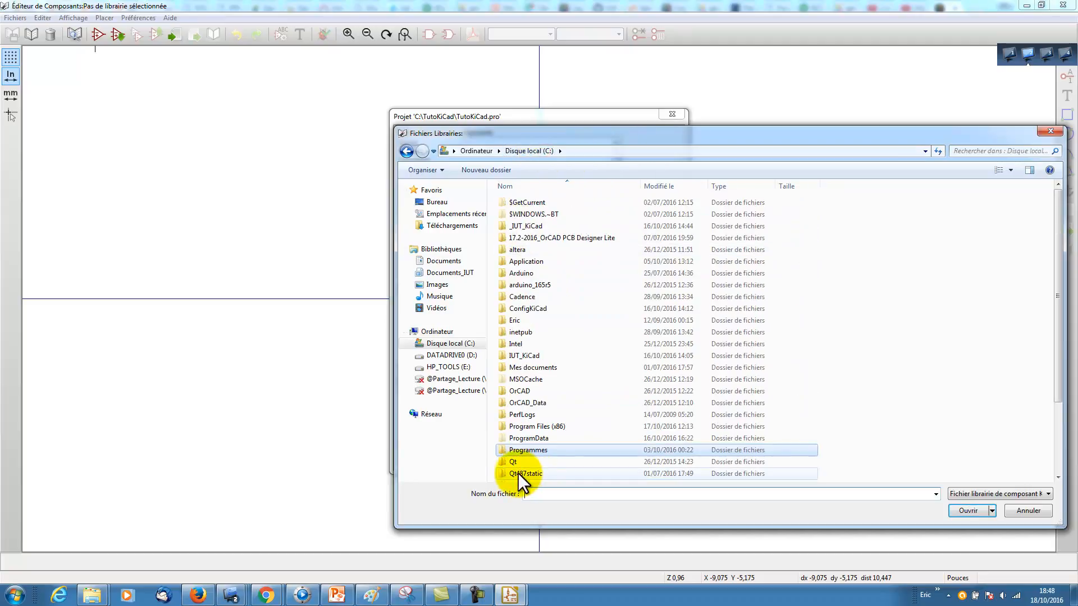
pyautogui.doubleClick(523, 357)
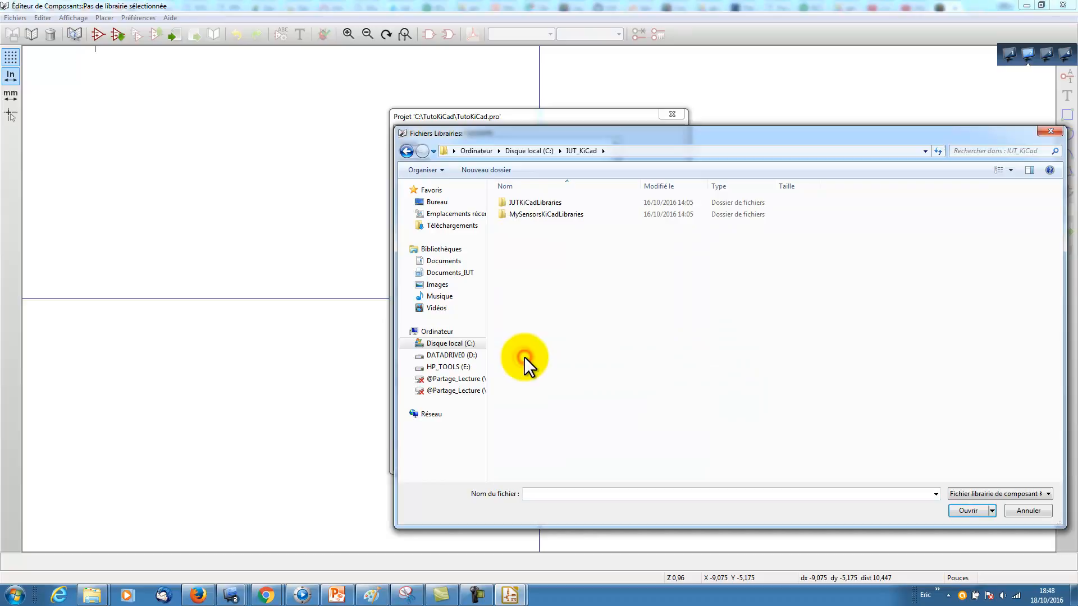
pyautogui.doubleClick(541, 214)
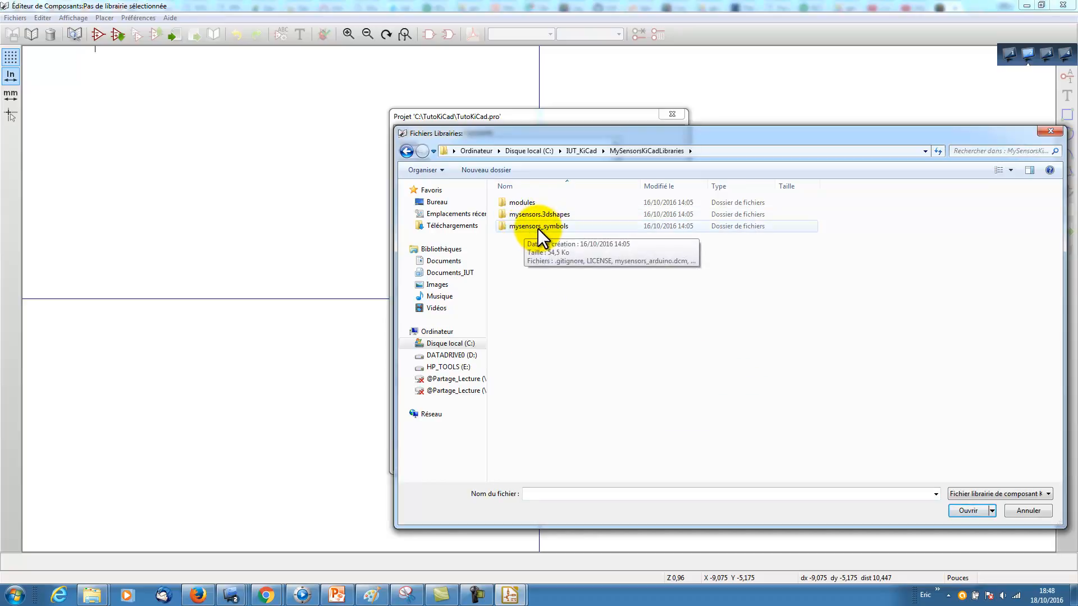
pyautogui.doubleClick(538, 227)
pyautogui.moveTo(595, 366); pyautogui.dragTo(514, 200)
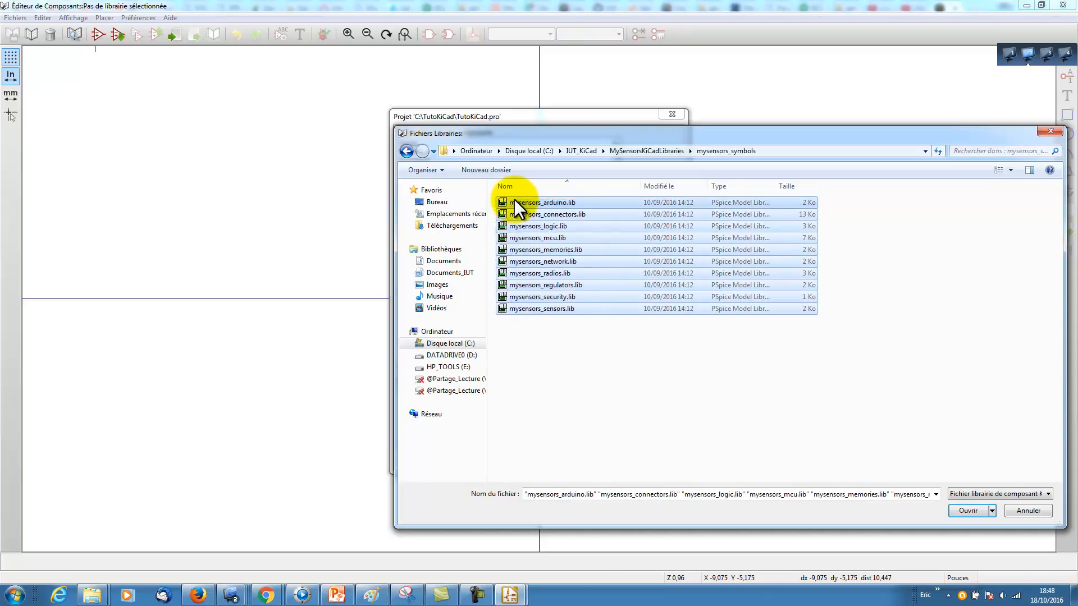
pyautogui.click(976, 515)
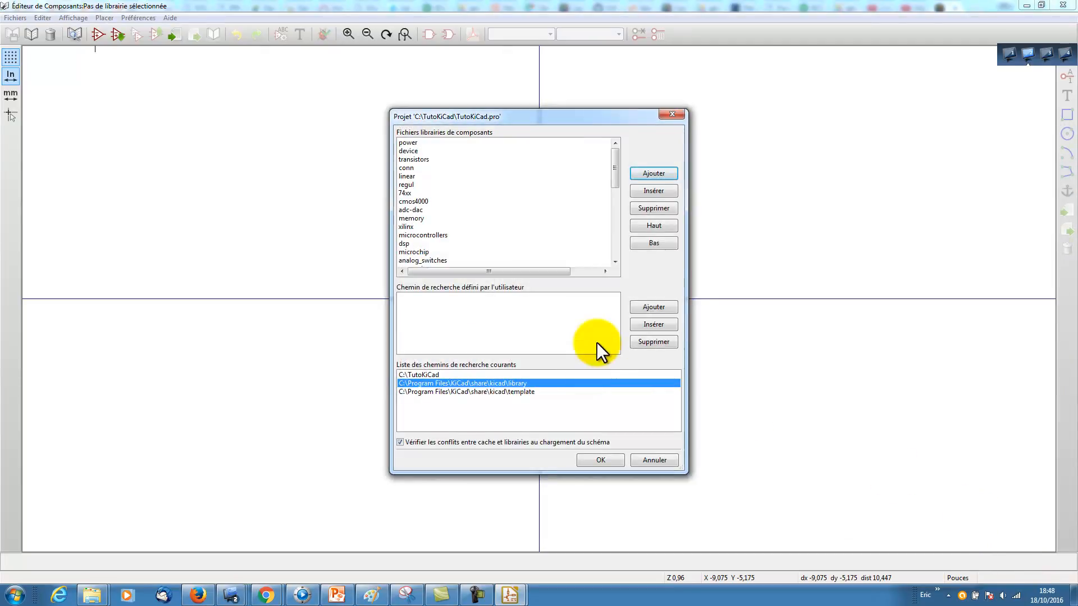
pyautogui.moveTo(618, 173); pyautogui.dragTo(617, 252)
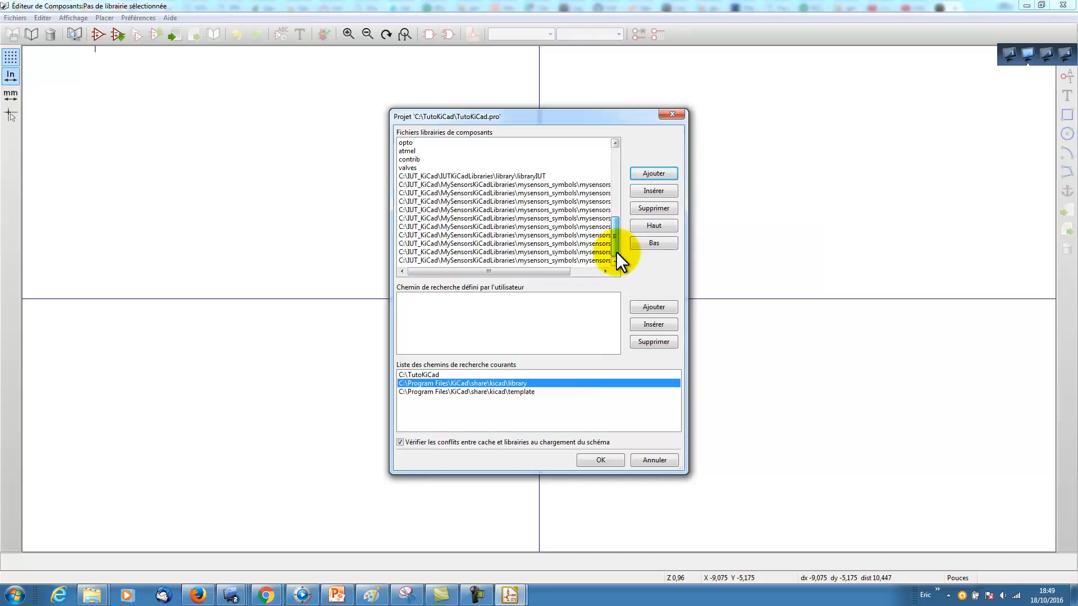
pyautogui.moveTo(616, 251); pyautogui.dragTo(617, 160)
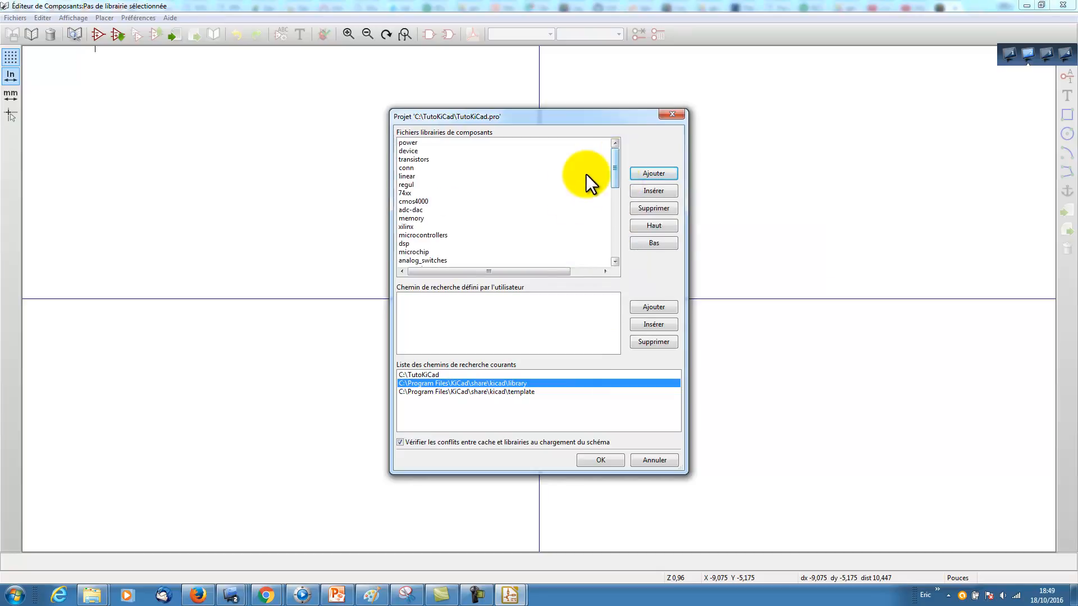
pyautogui.click(605, 459)
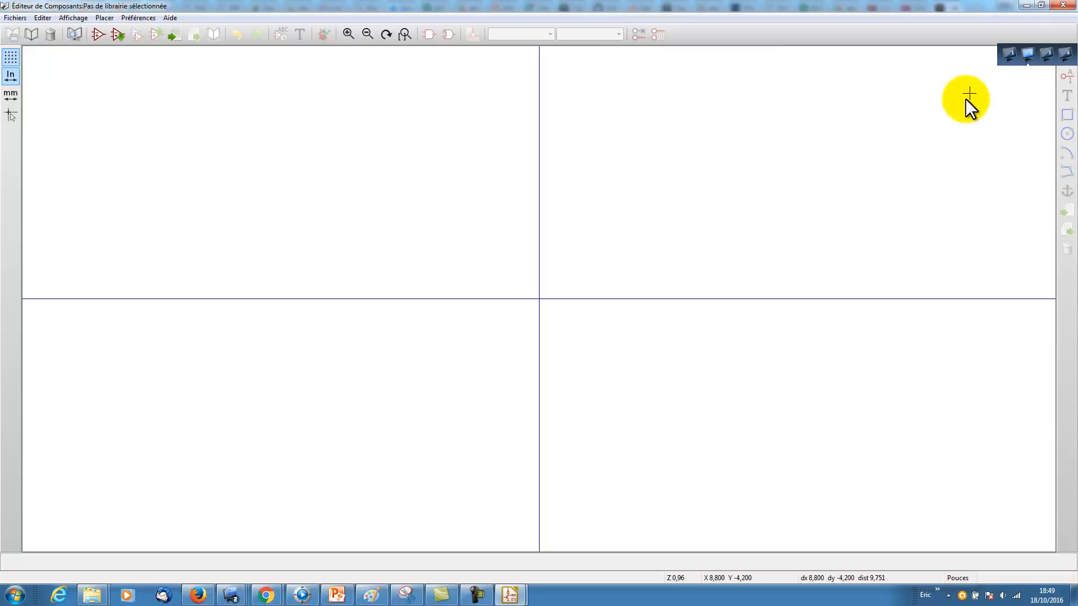
# Close the component editor, return to the KiCad project window and open the footprint editor
pyautogui.click(1064, 6)
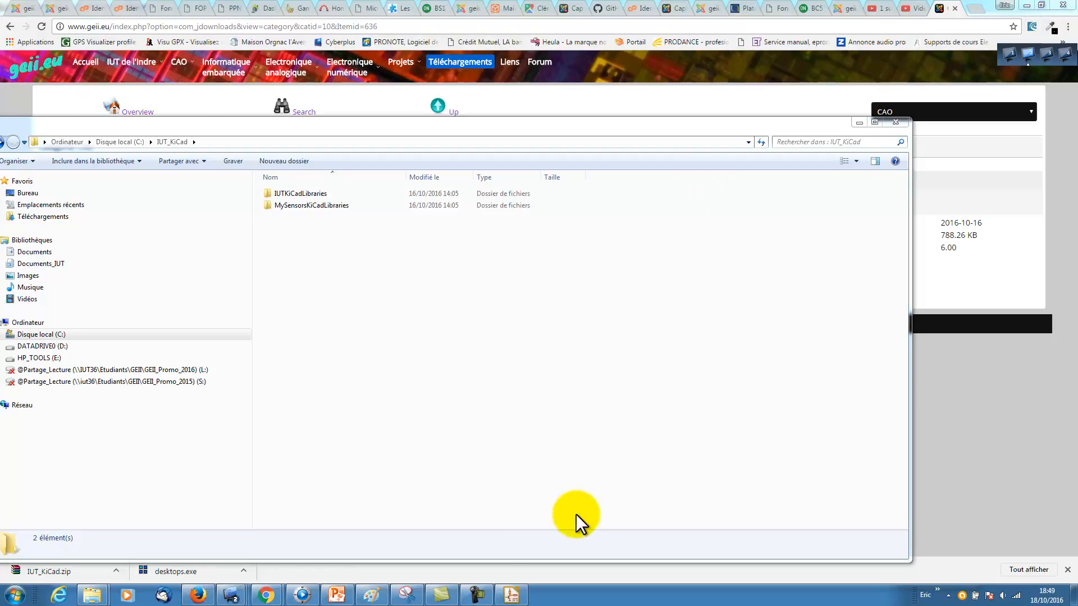
pyautogui.click(511, 594)
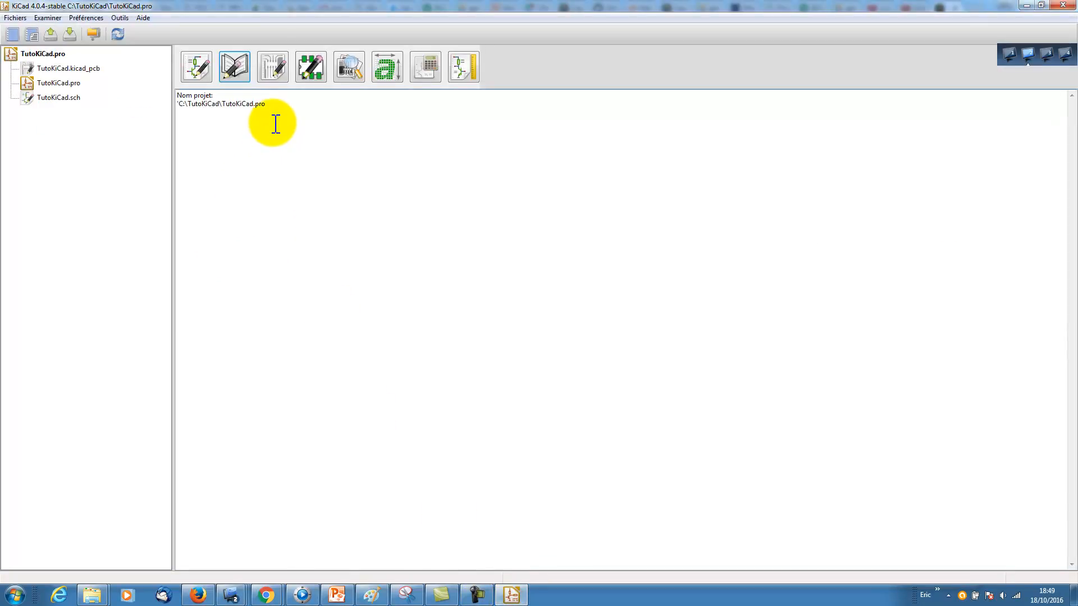
pyautogui.click(314, 69)
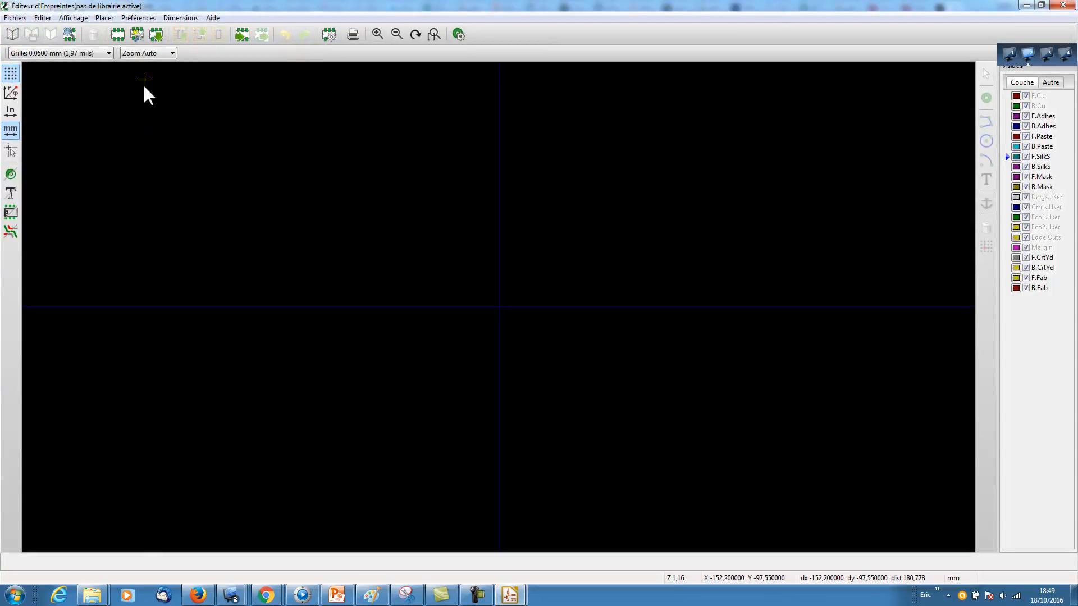
# Open the footprint library manager and start the library-adding wizard for the global libraries, with files on the computer as source
pyautogui.click(140, 18)
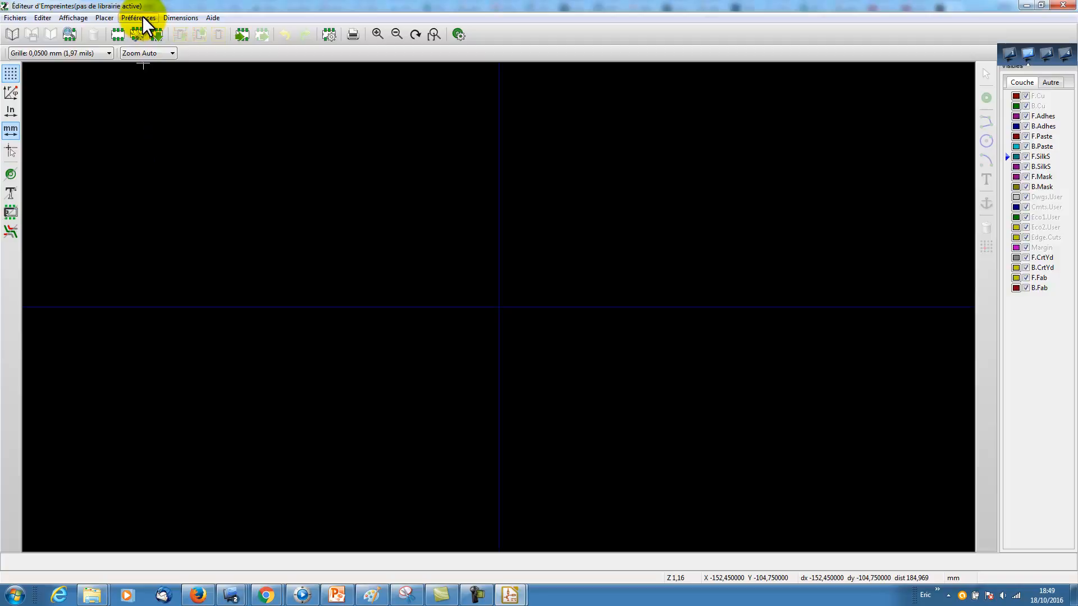
pyautogui.click(143, 17)
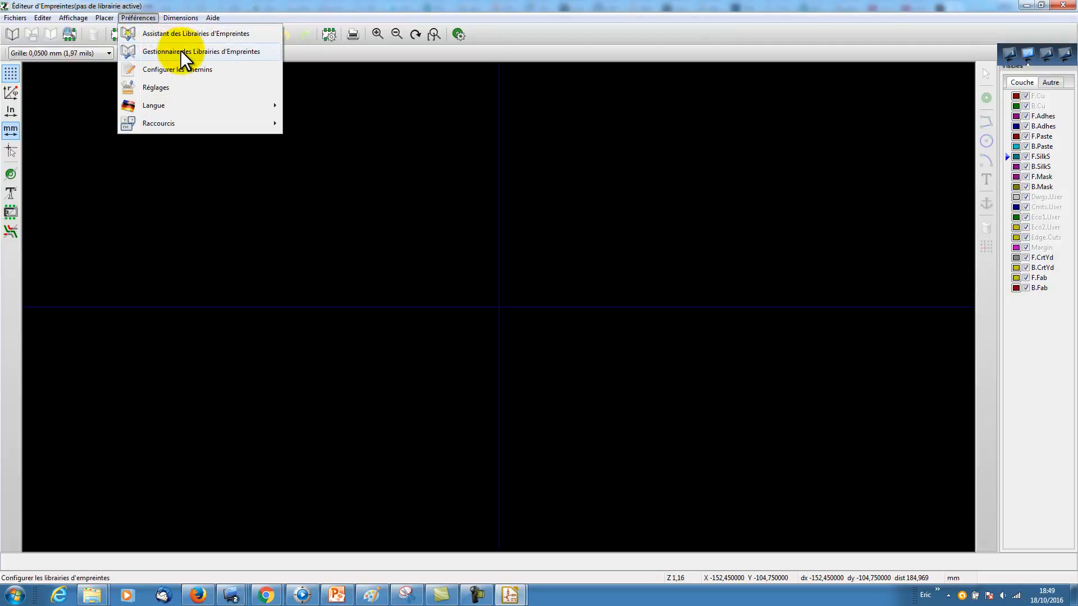
pyautogui.click(231, 51)
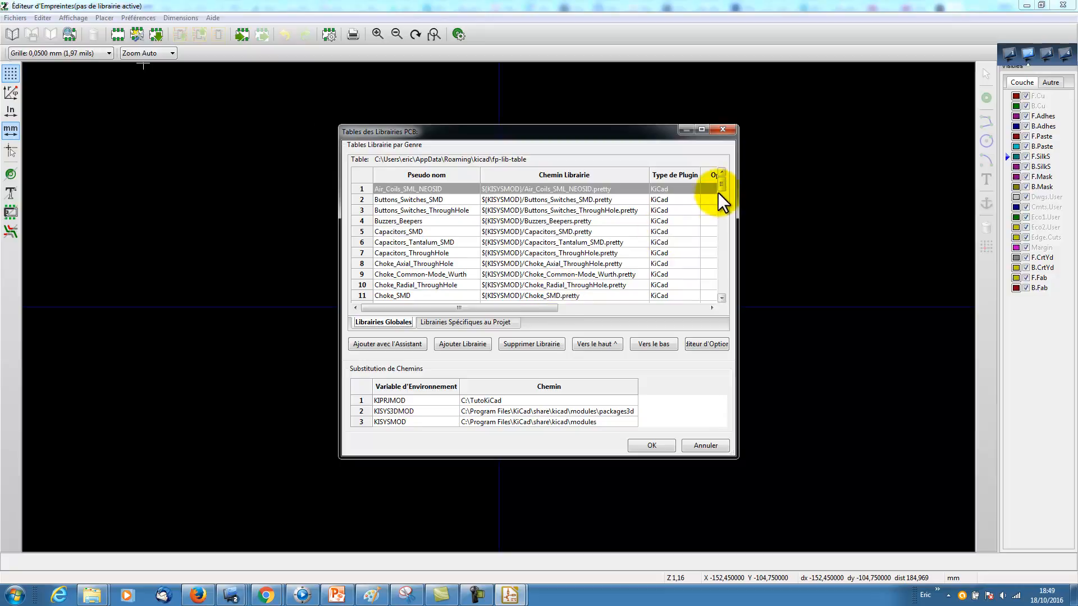
pyautogui.moveTo(723, 184); pyautogui.dragTo(722, 291)
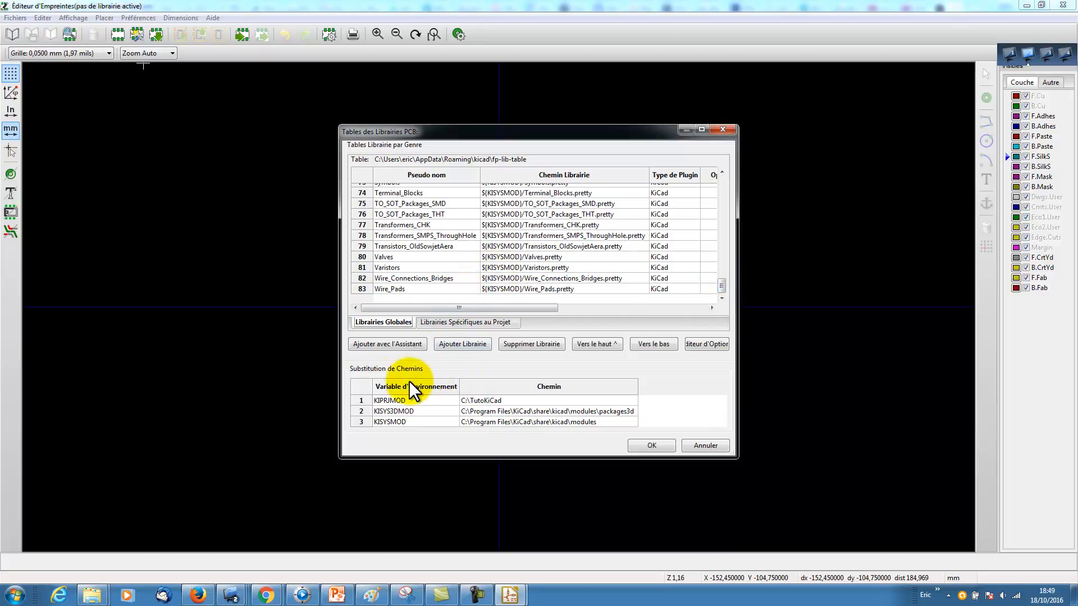
pyautogui.click(396, 345)
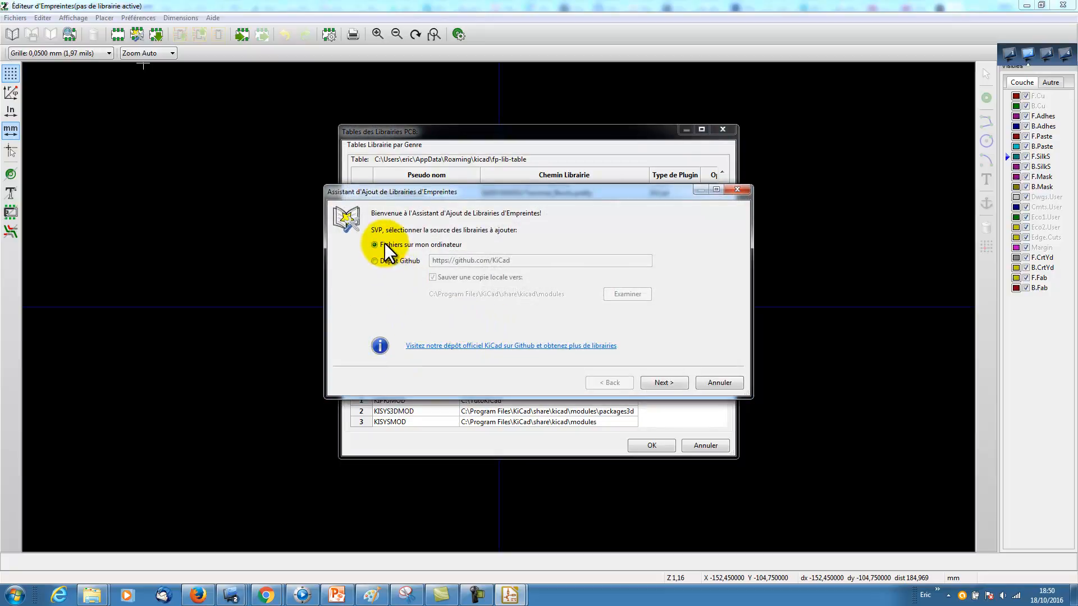
pyautogui.click(665, 382)
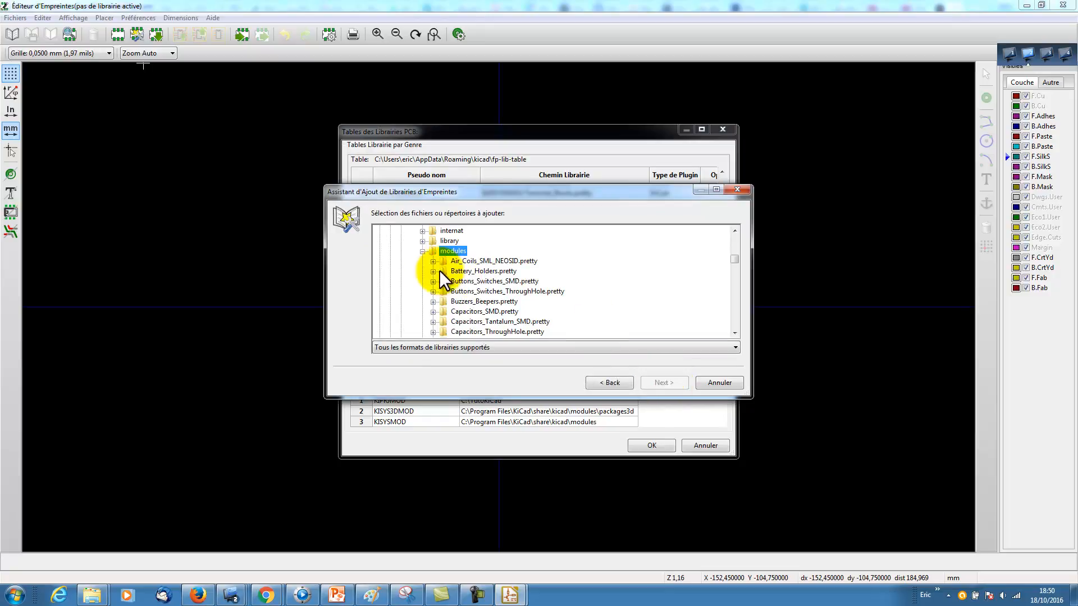
# Browse the wizard's folder tree to C:\IUT_KiCad\MySensorsKiCadLibraries and expand its modules folder
pyautogui.click(422, 251)
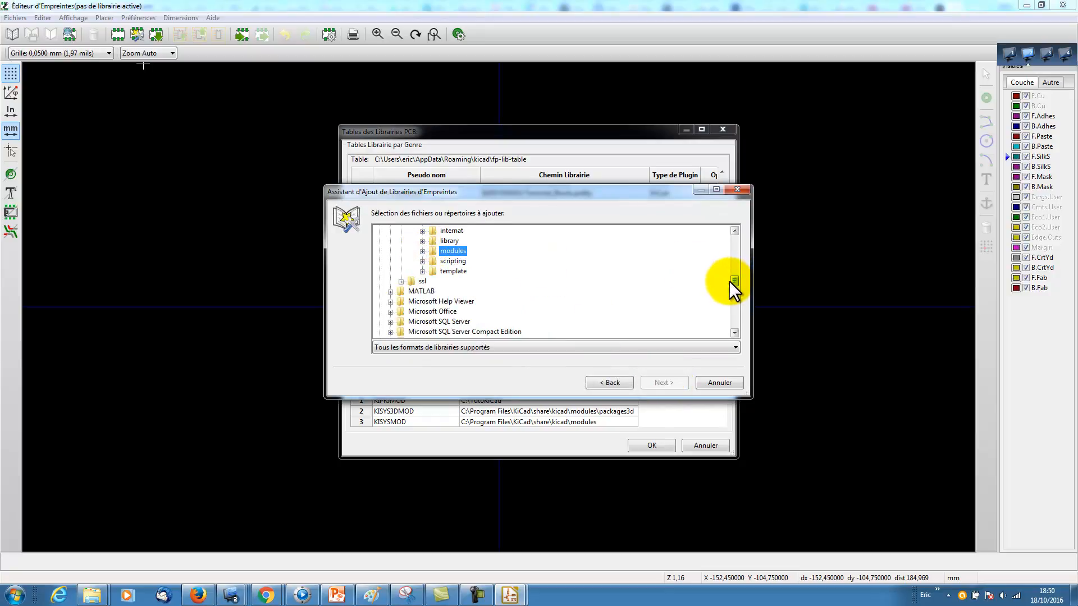
pyautogui.moveTo(735, 281); pyautogui.dragTo(740, 245)
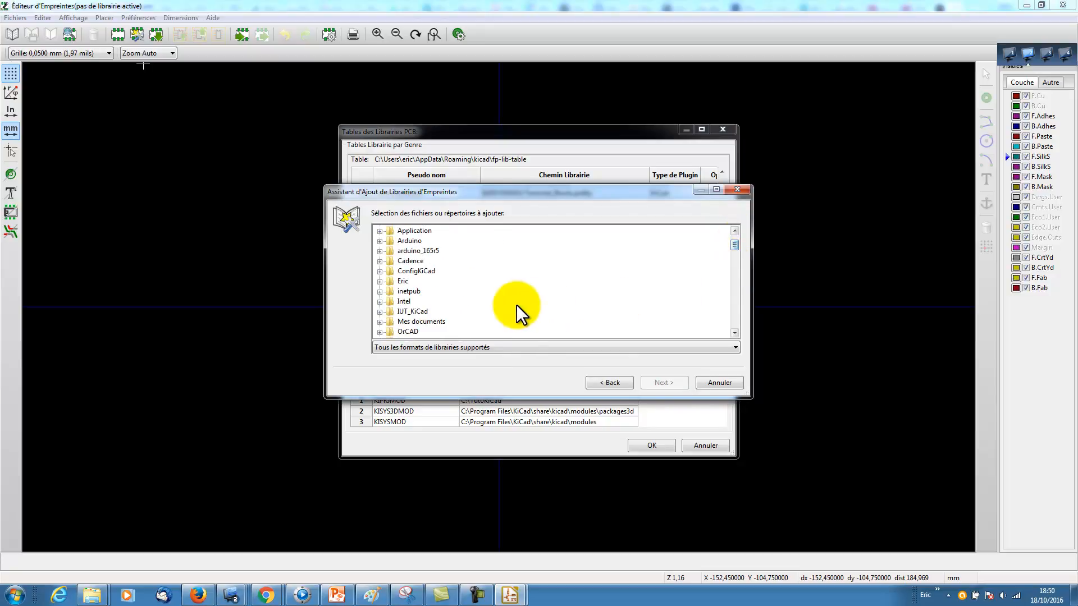
pyautogui.click(380, 312)
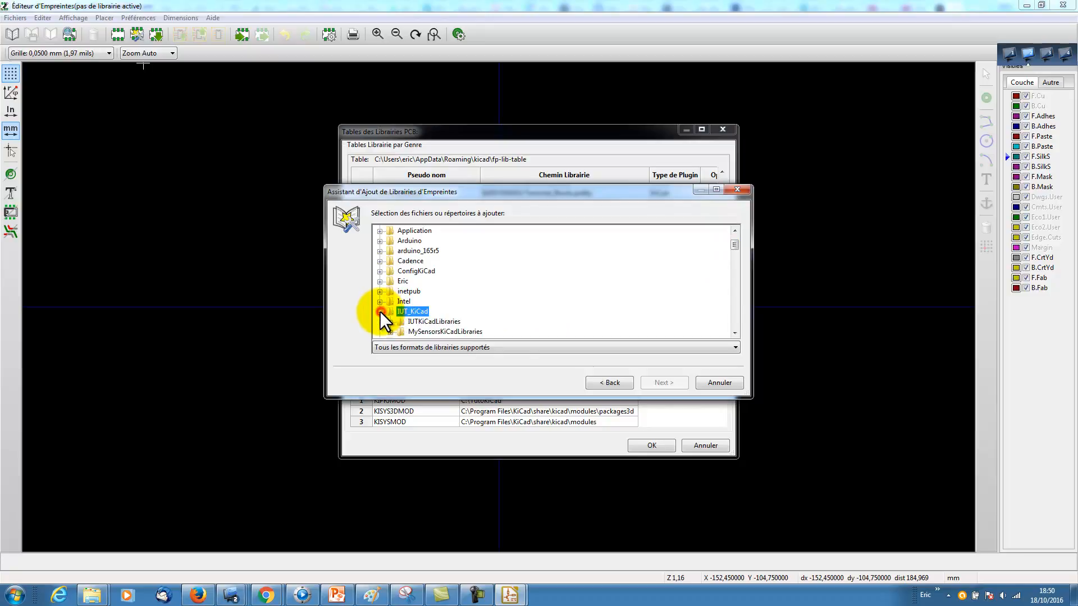
pyautogui.click(735, 333)
pyautogui.click(734, 333)
pyautogui.click(735, 333)
pyautogui.click(735, 333)
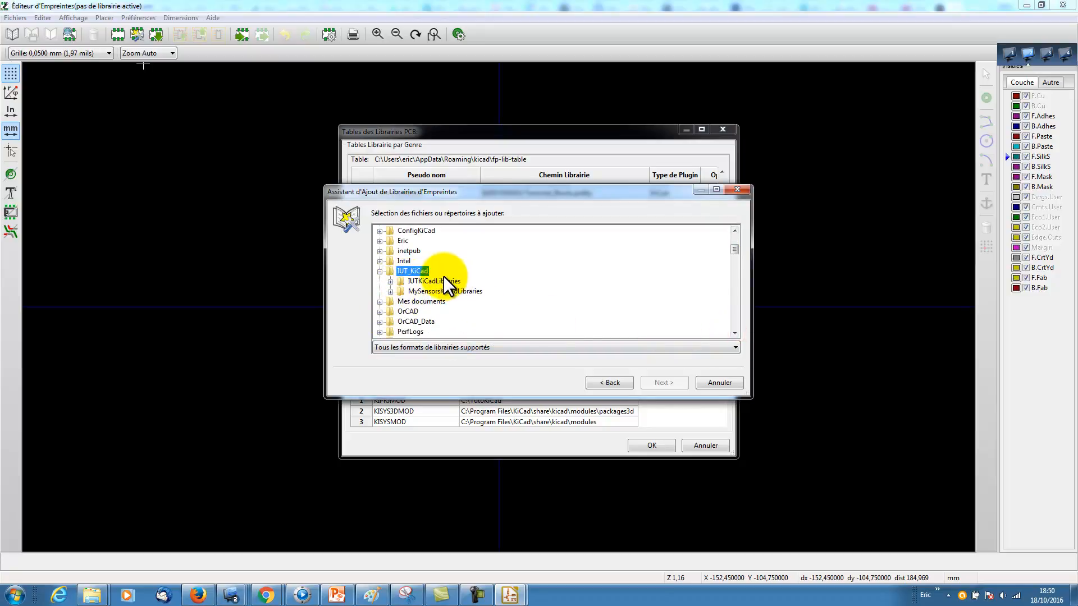
pyautogui.click(390, 292)
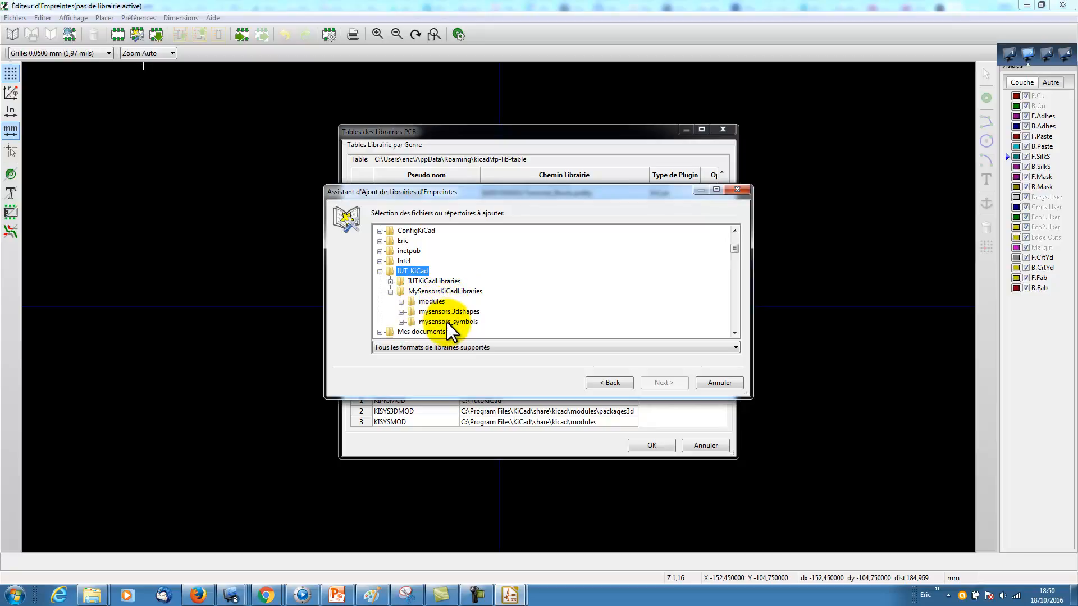
pyautogui.click(432, 302)
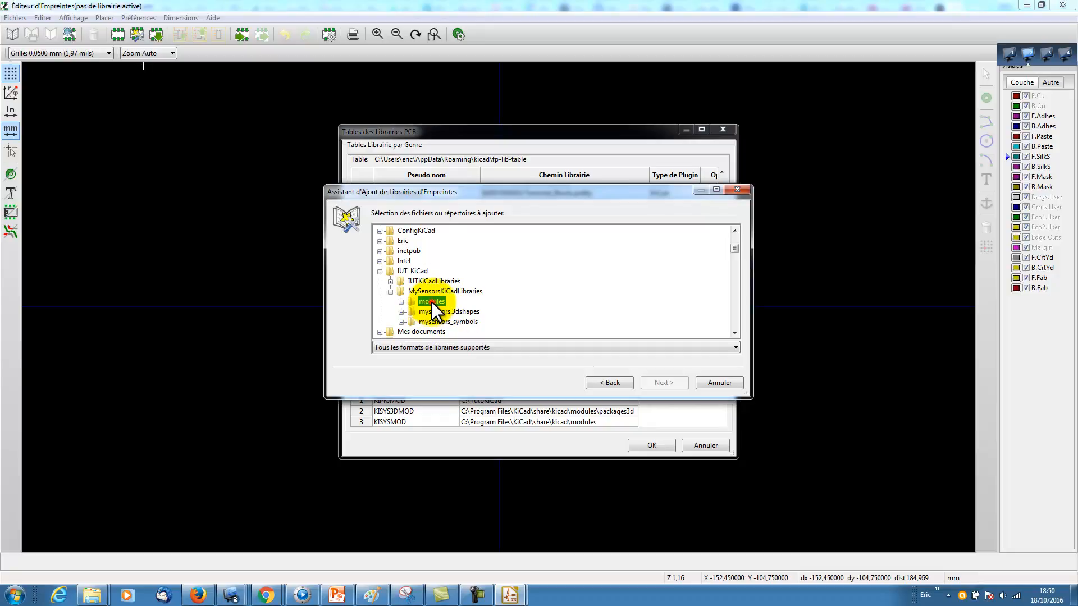
pyautogui.doubleClick(431, 302)
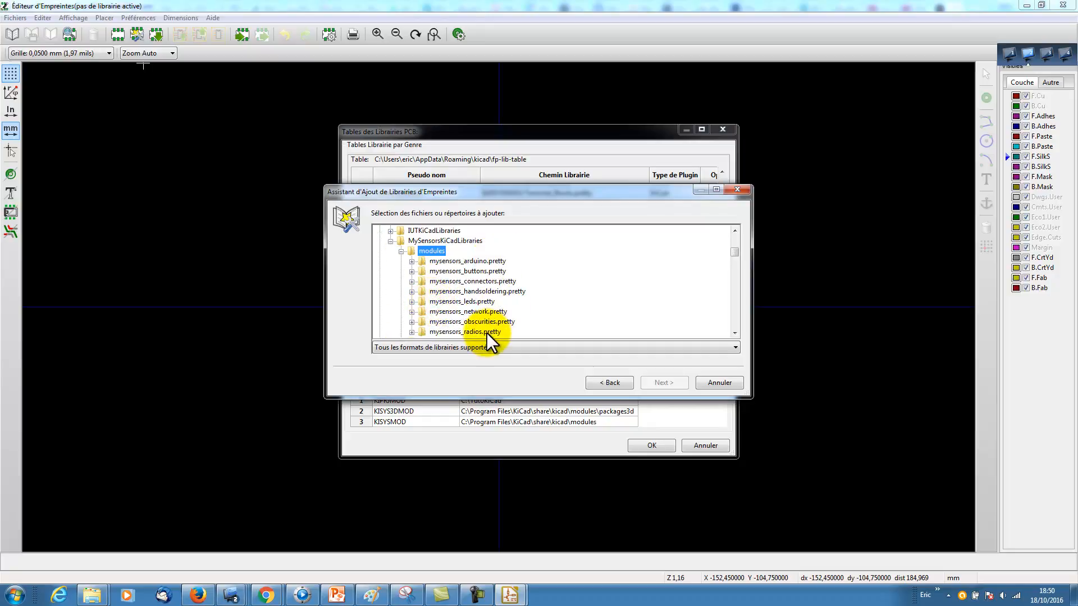
# Select mysensors_radios.pretty and add it to the global library configuration, visible to all projects
pyautogui.click(734, 333)
pyautogui.click(733, 333)
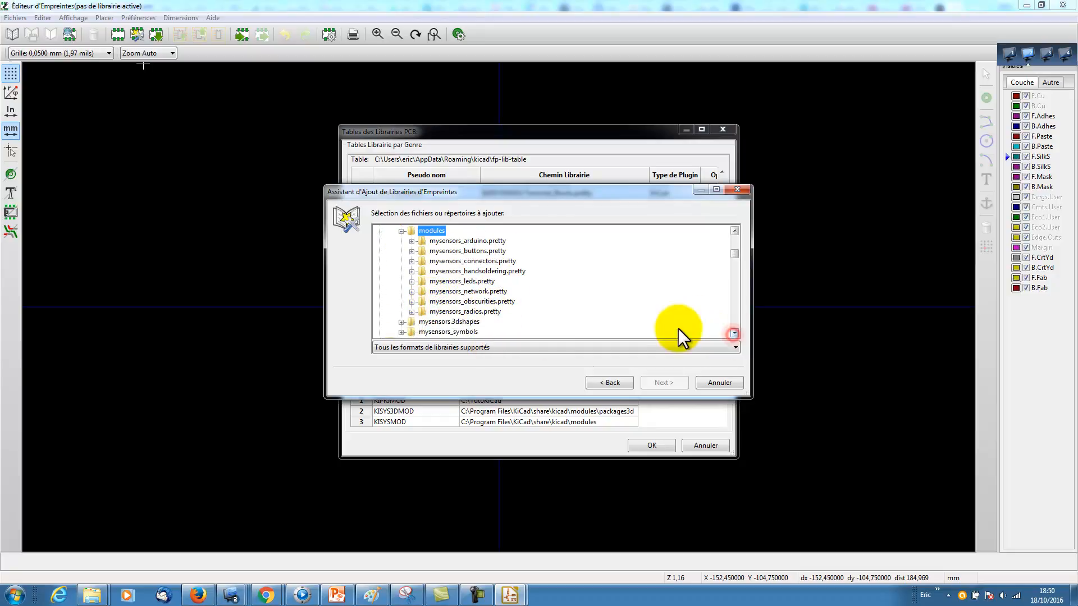
pyautogui.click(466, 312)
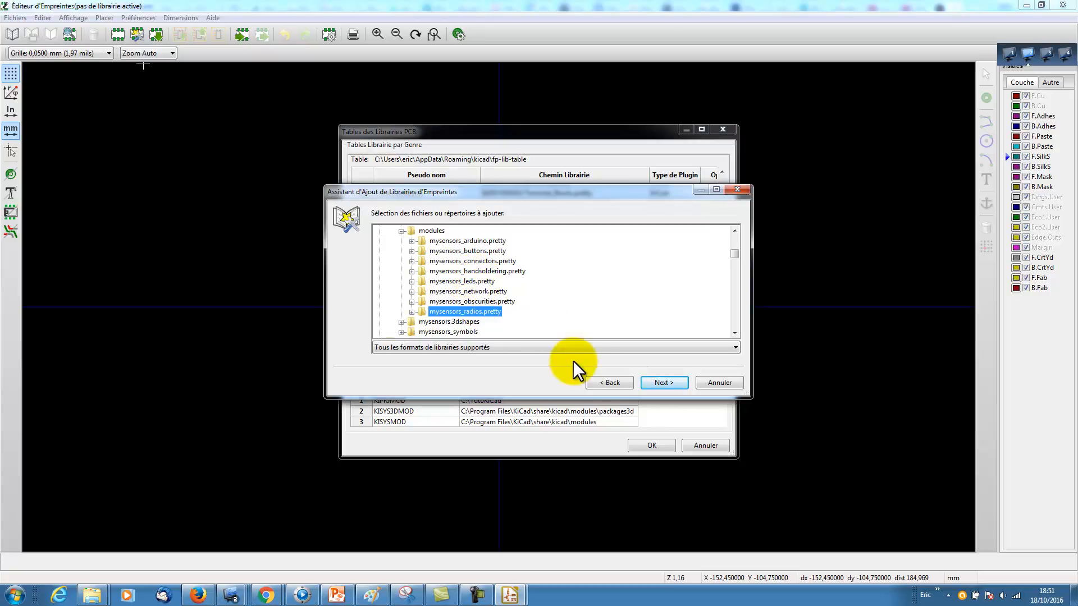
pyautogui.click(666, 382)
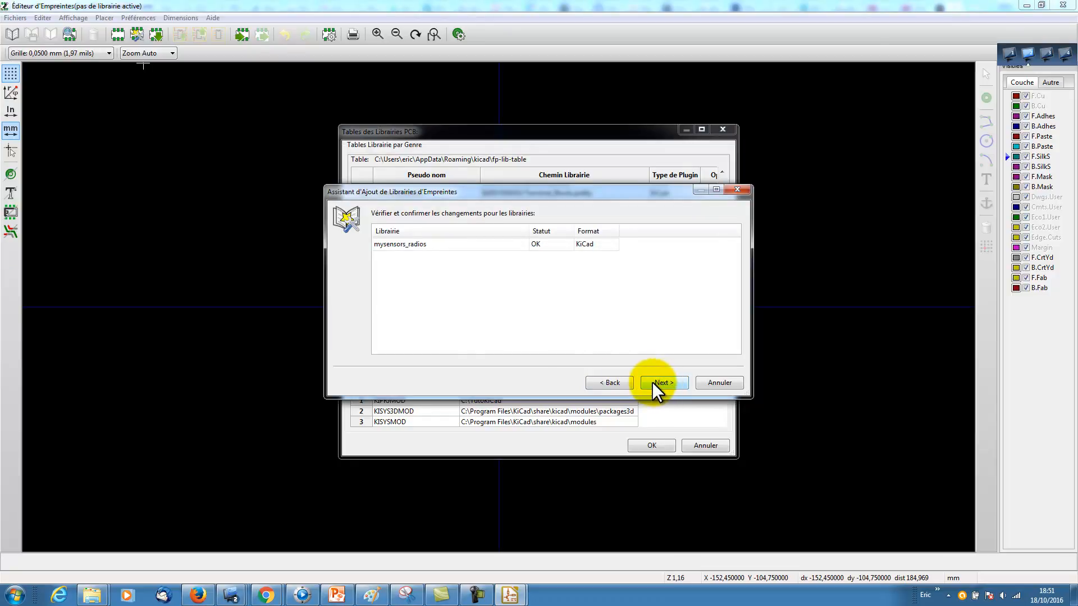
pyautogui.click(664, 381)
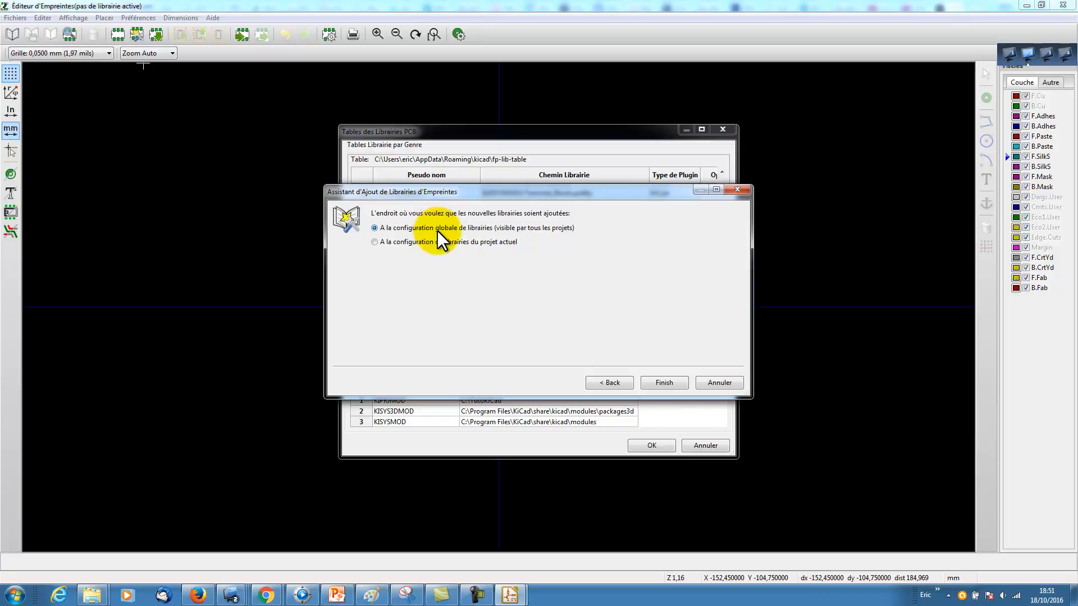
pyautogui.click(678, 382)
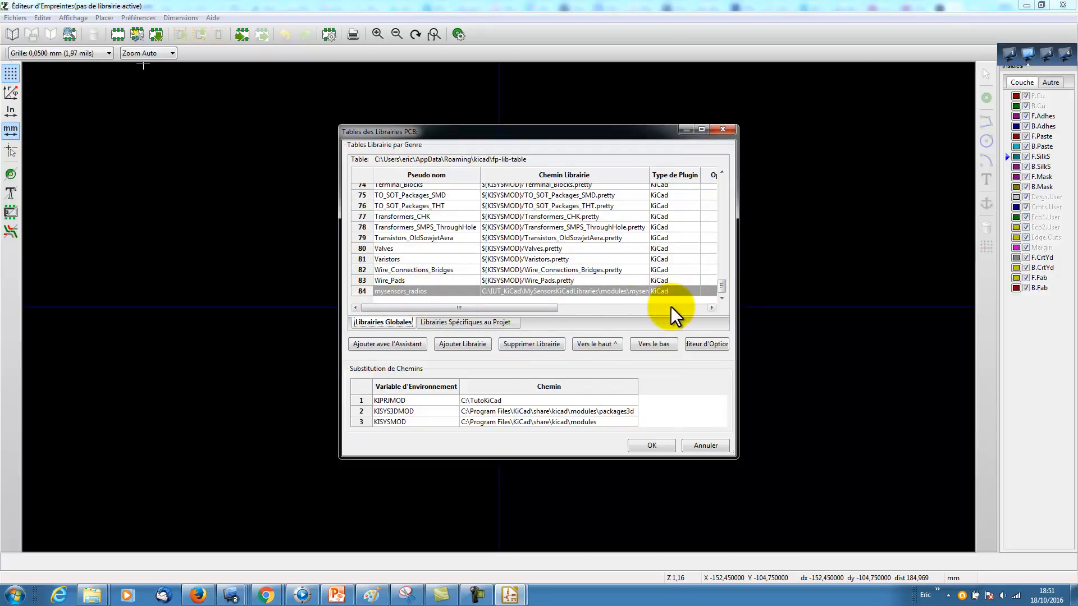
# Confirm the footprint library tables and close the footprint editor to return to the project window
pyautogui.moveTo(524, 309); pyautogui.dragTo(449, 312)
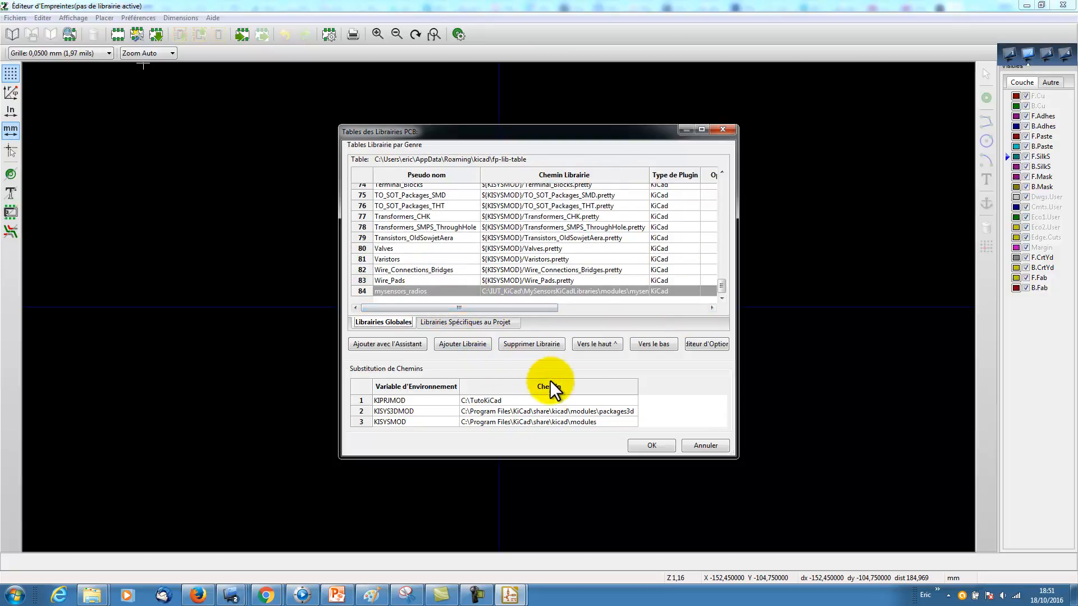
pyautogui.click(651, 445)
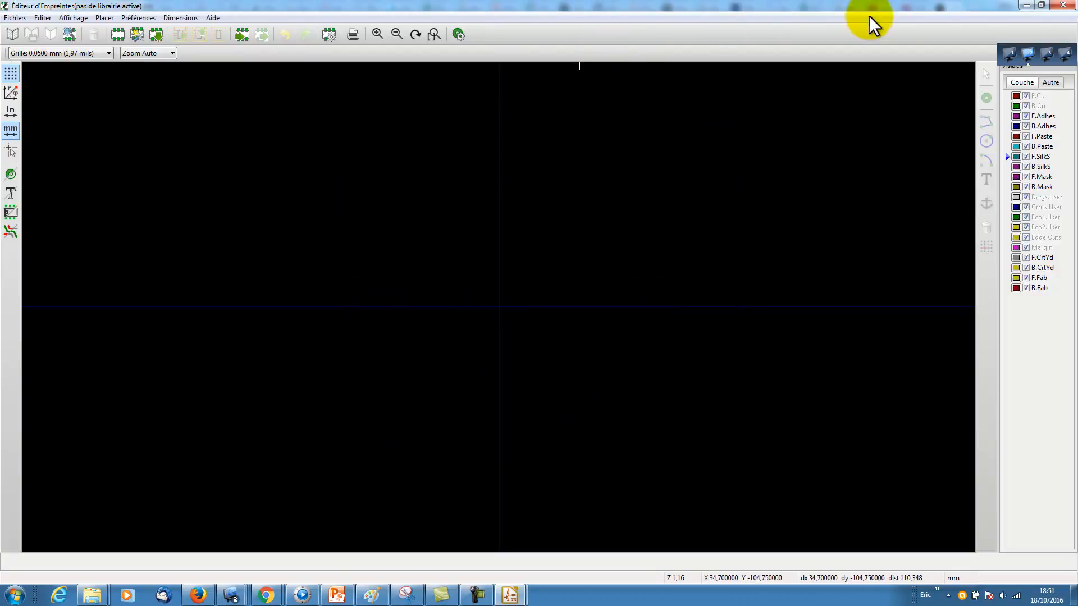
pyautogui.click(1062, 5)
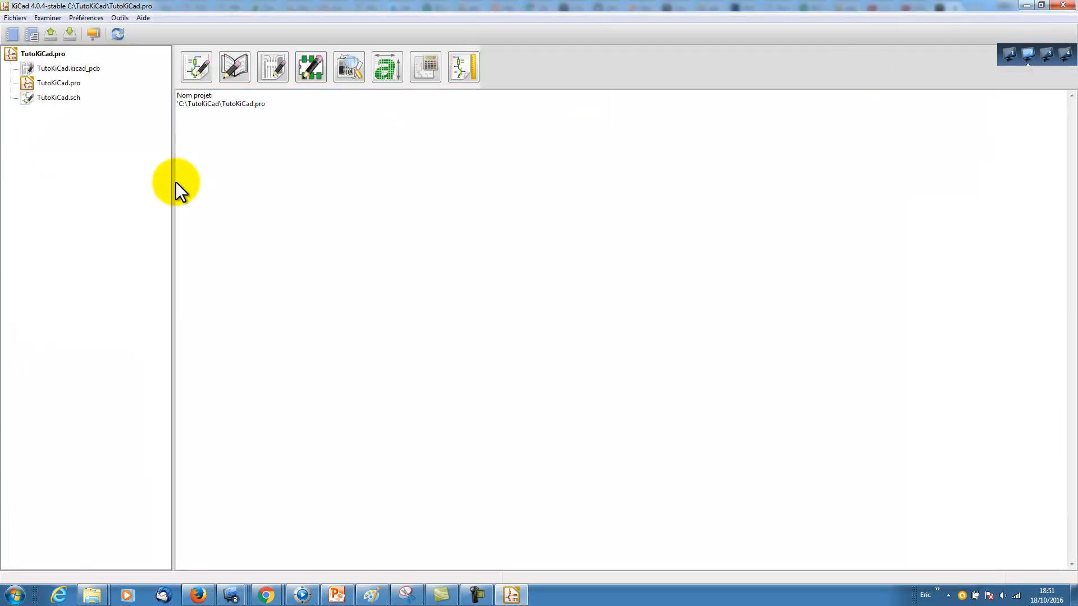
# Open the path configuration and add a new path variable named MYSLOCAL
pyautogui.click(93, 18)
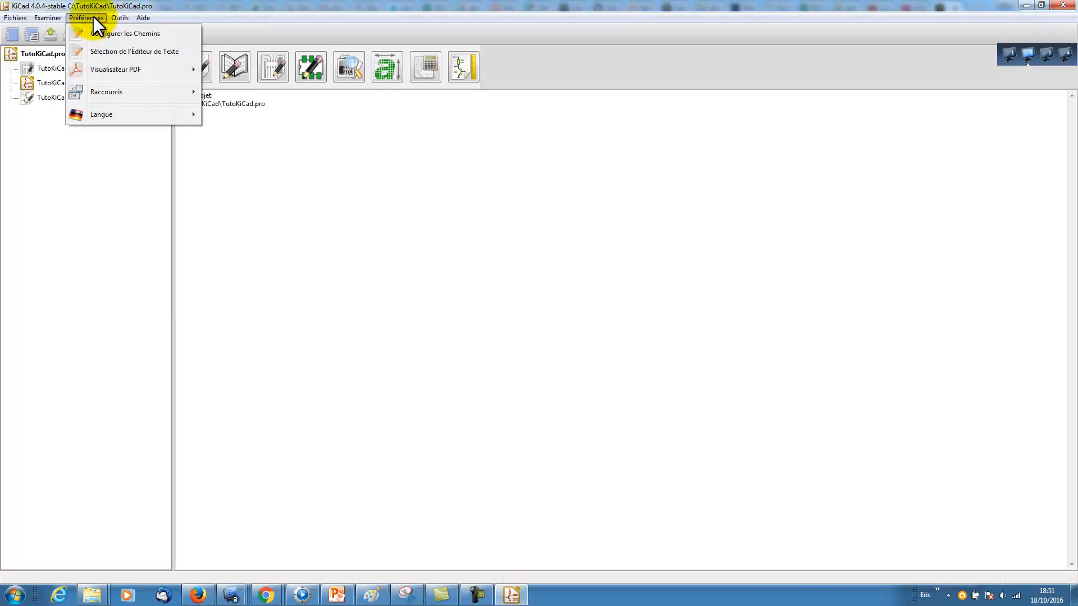
pyautogui.click(123, 32)
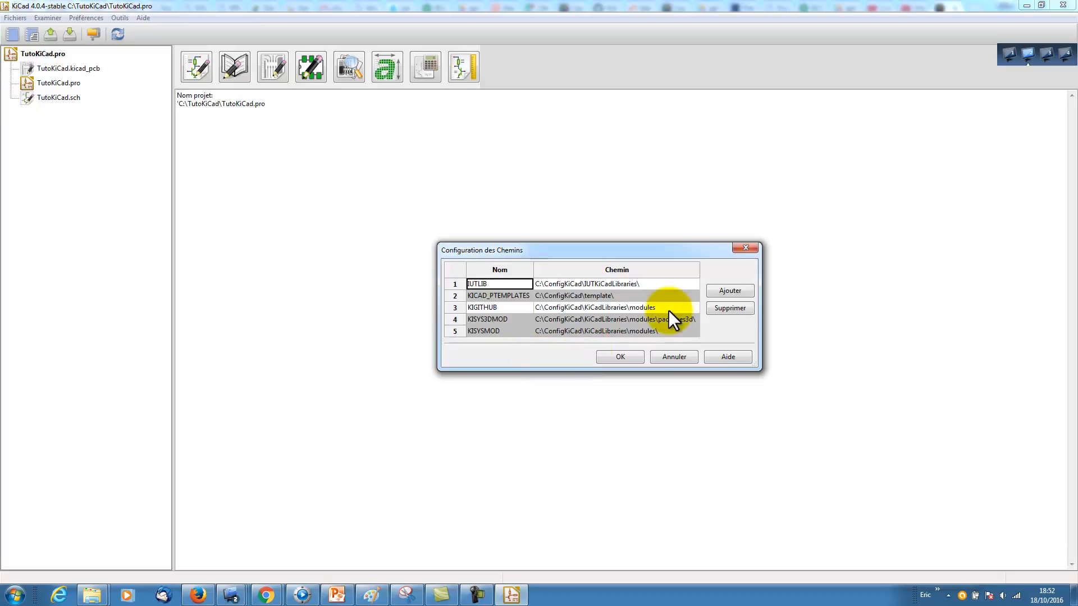
pyautogui.click(727, 288)
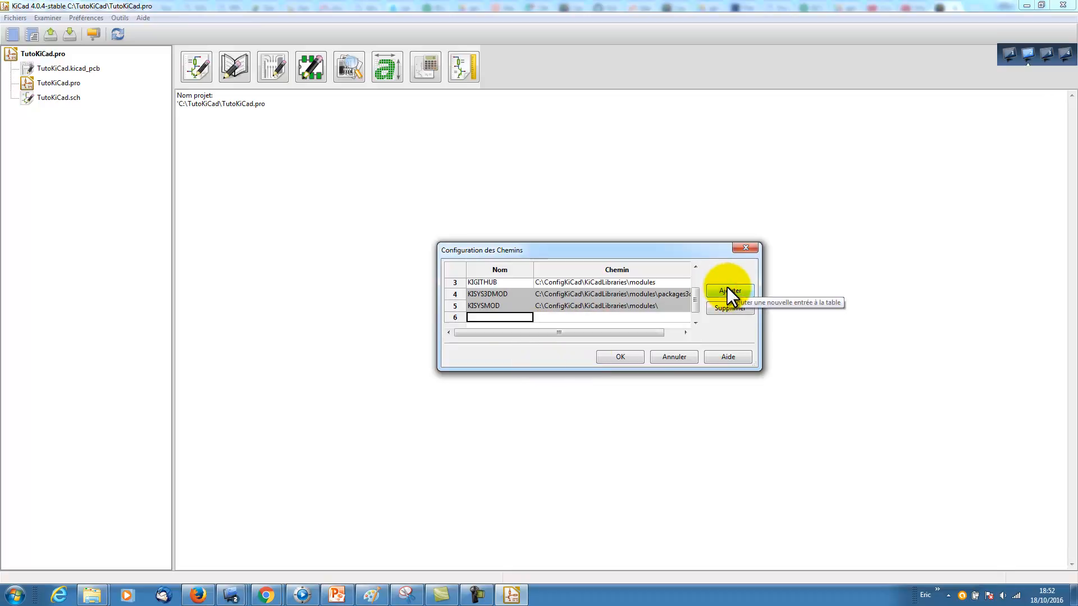
pyautogui.write('MYS')
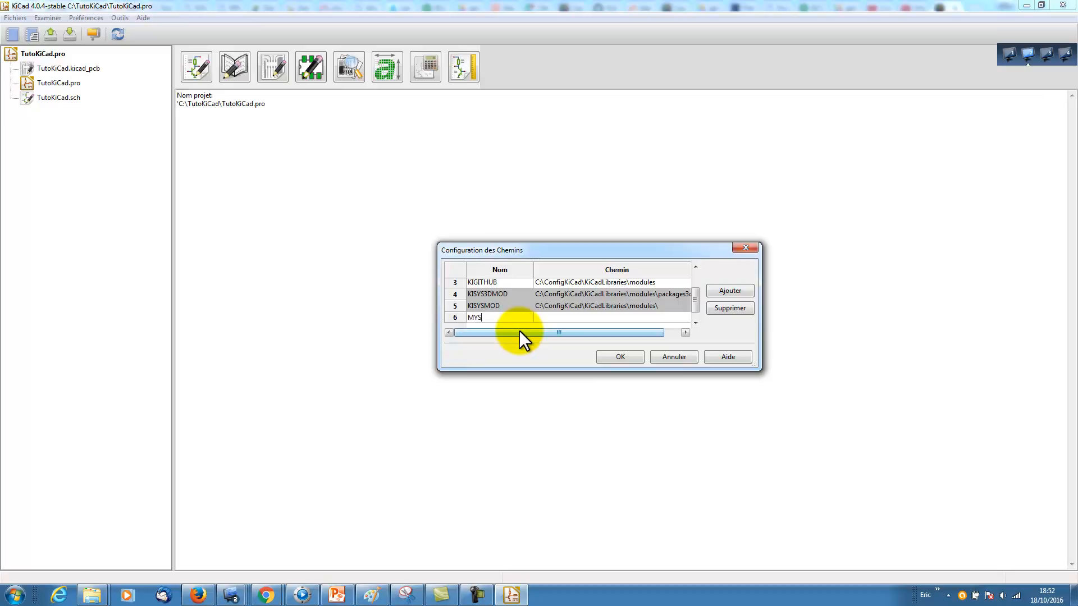
pyautogui.write('LOCAL')
pyautogui.click(574, 317)
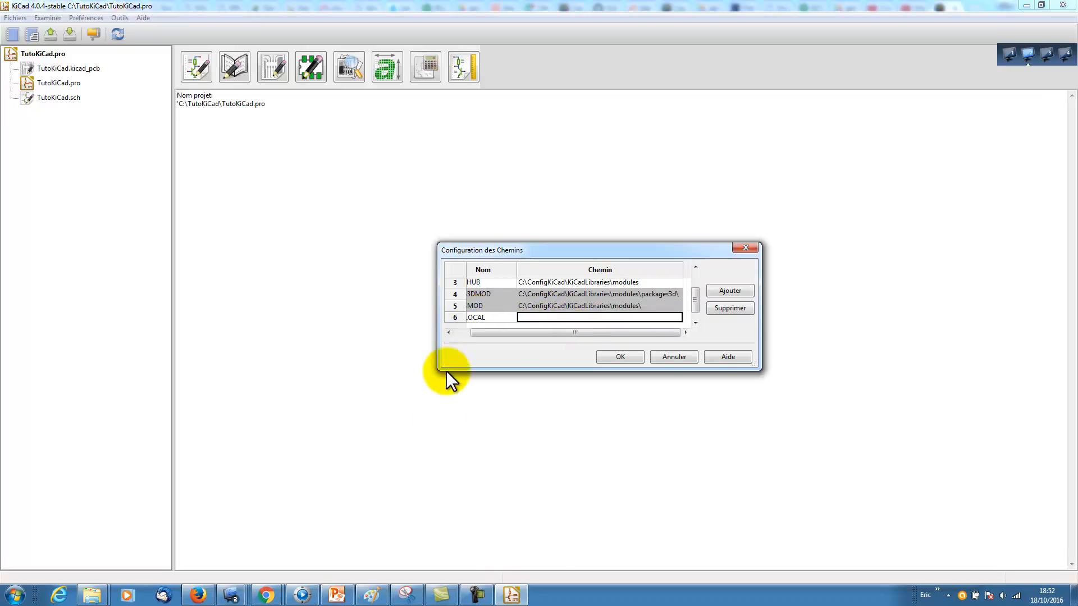
# Switch to the IUT_KiCad window in Windows Explorer, open MySensorsKiCadLibraries and copy its full folder path
pyautogui.click(98, 592)
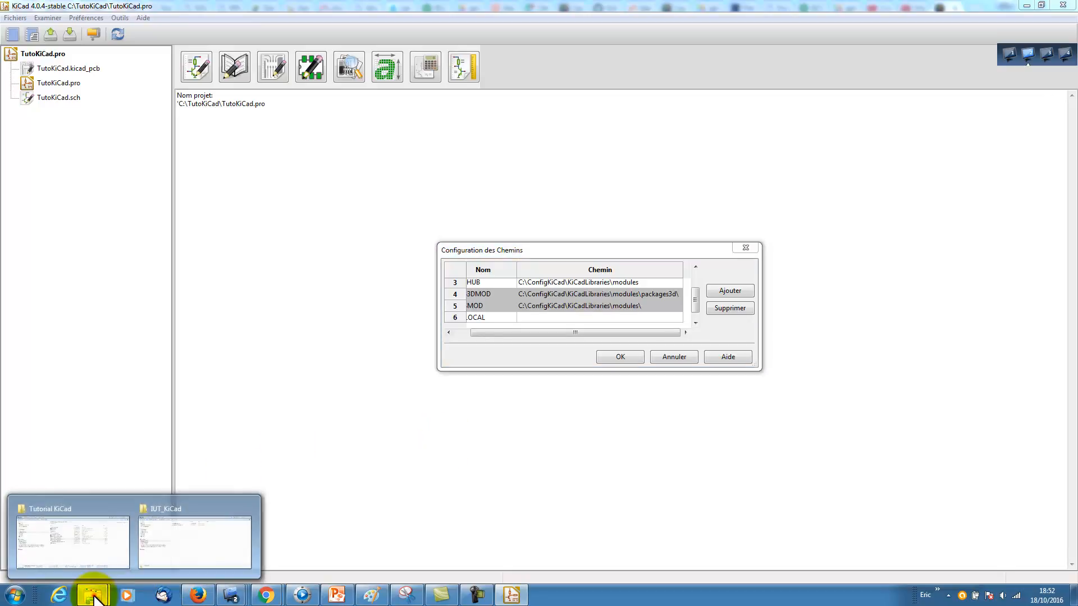
pyautogui.click(187, 543)
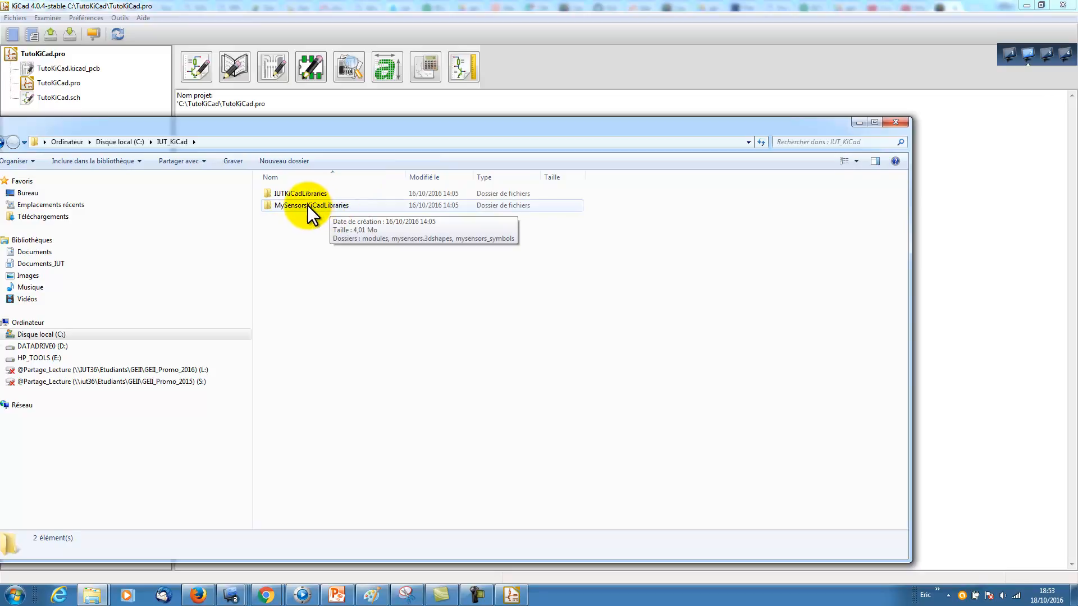
pyautogui.doubleClick(325, 207)
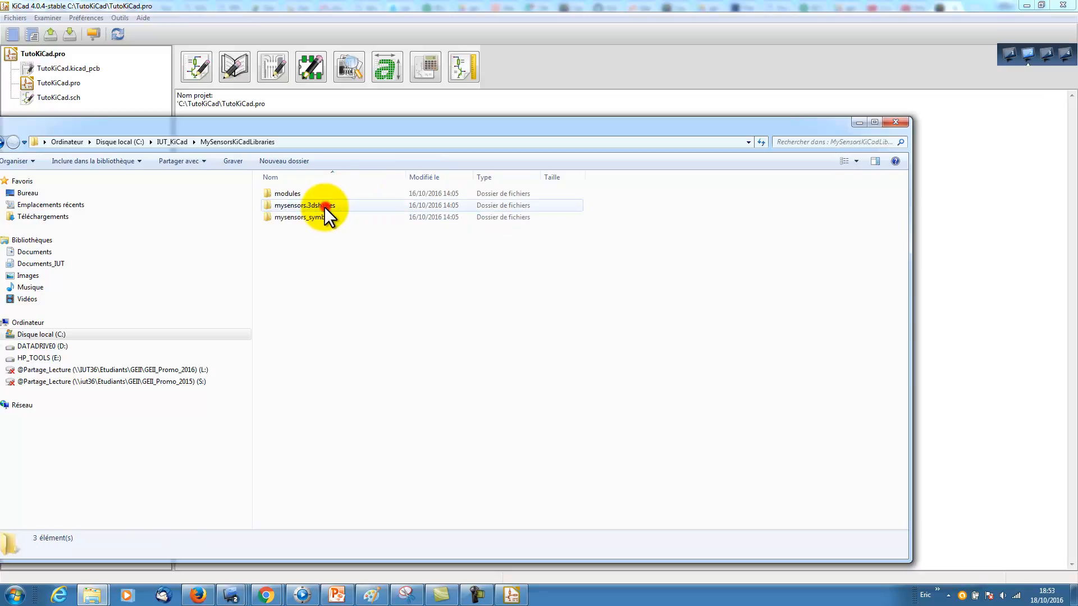
pyautogui.click(301, 143)
pyautogui.hotkey('ctrl', 'c')
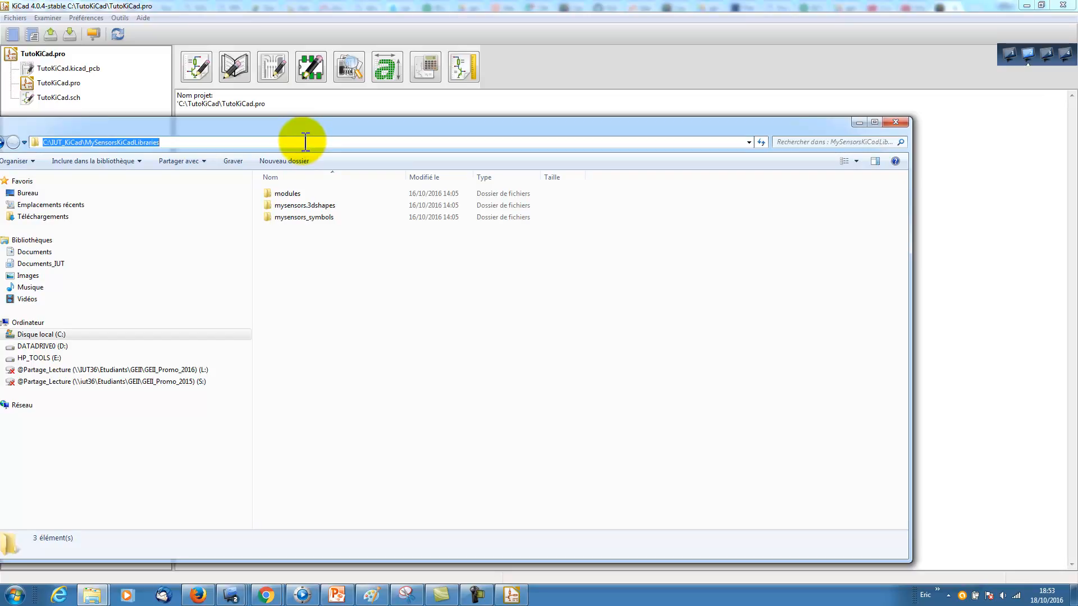
# Back in KiCad, set the MYSLOCAL path to C:\IUT_KiCad\MySensorsKiCadLibraries, confirm the path configuration and close KiCad
pyautogui.click(993, 443)
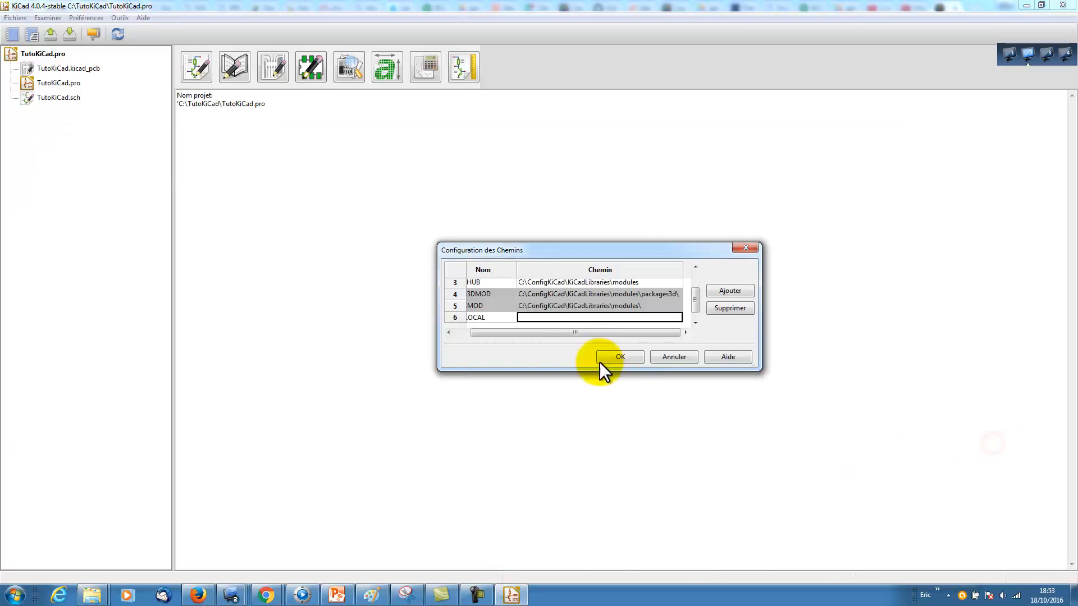
pyautogui.click(557, 318)
pyautogui.hotkey('ctrl', 'v')
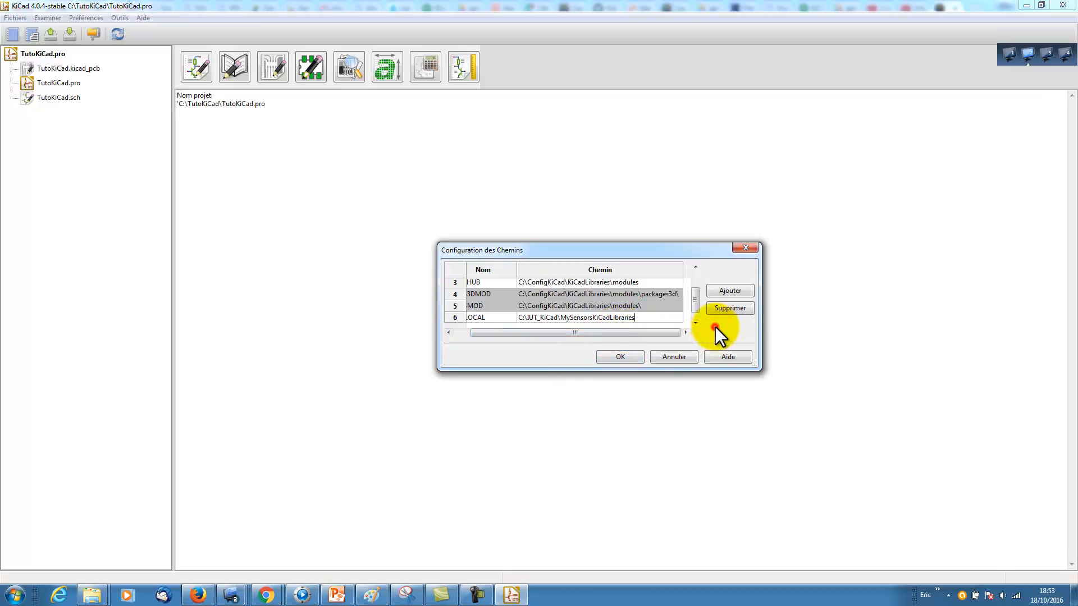
pyautogui.click(655, 318)
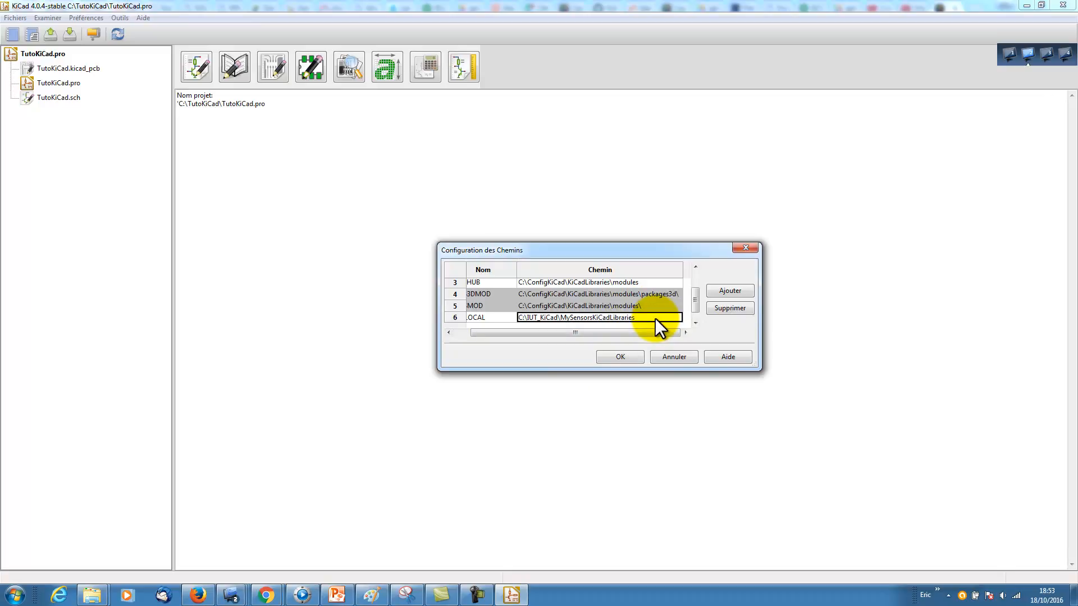
pyautogui.click(620, 356)
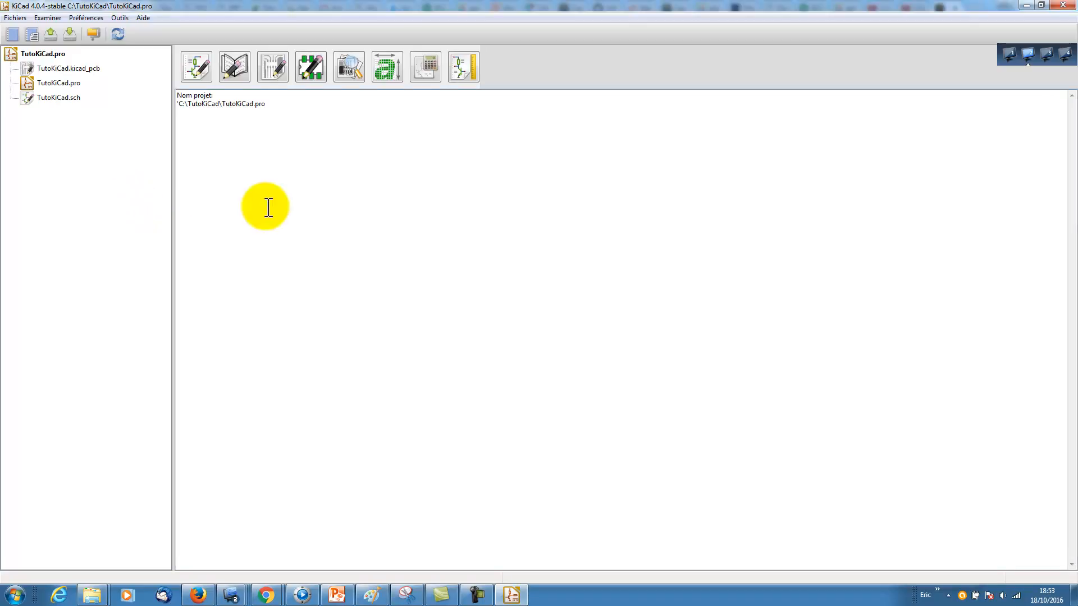
pyautogui.click(1069, 7)
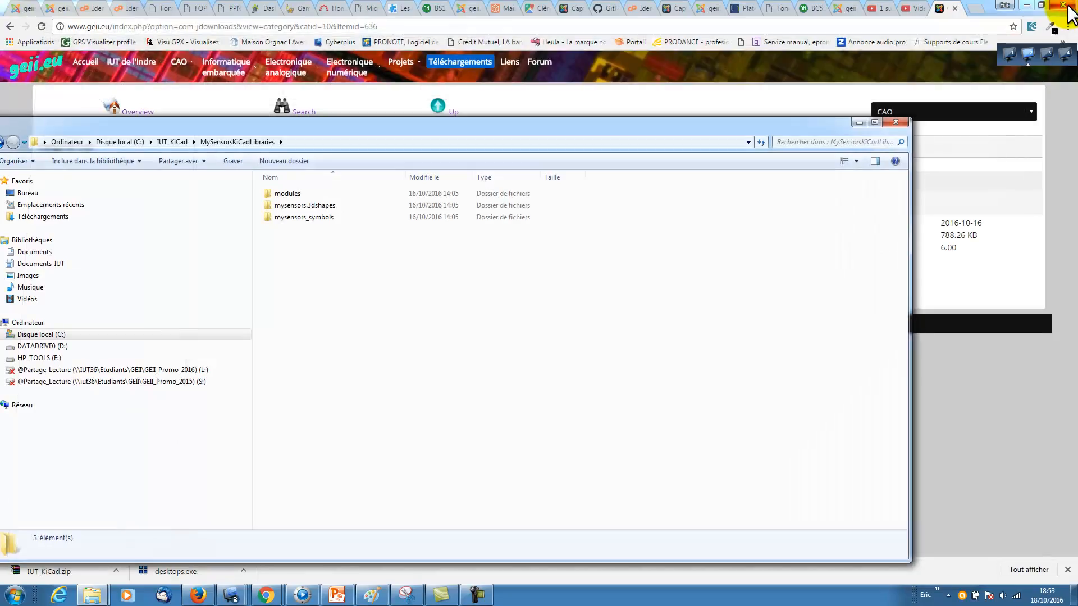